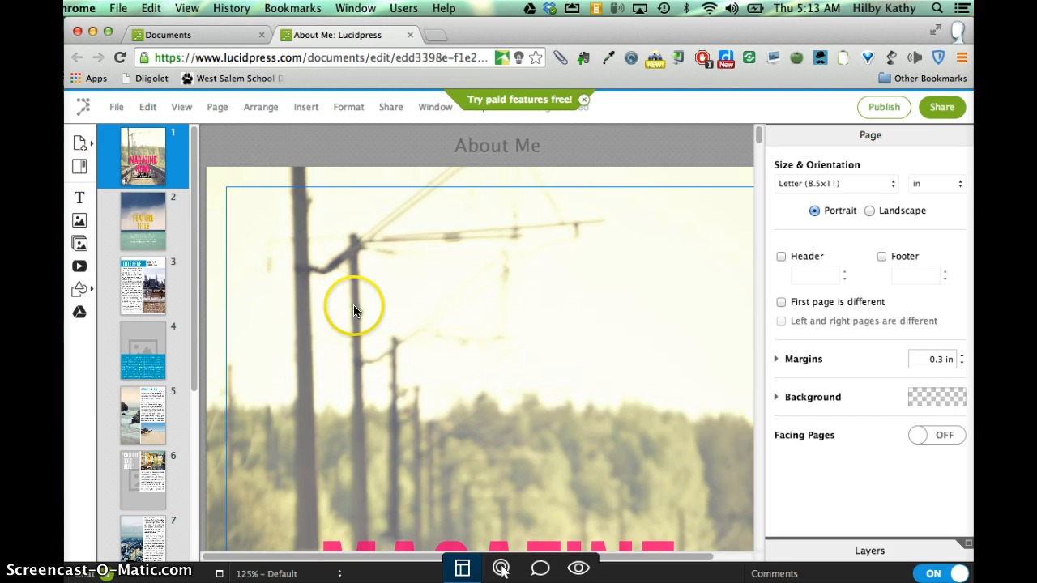
pyautogui.scroll(-1, 347, 339)
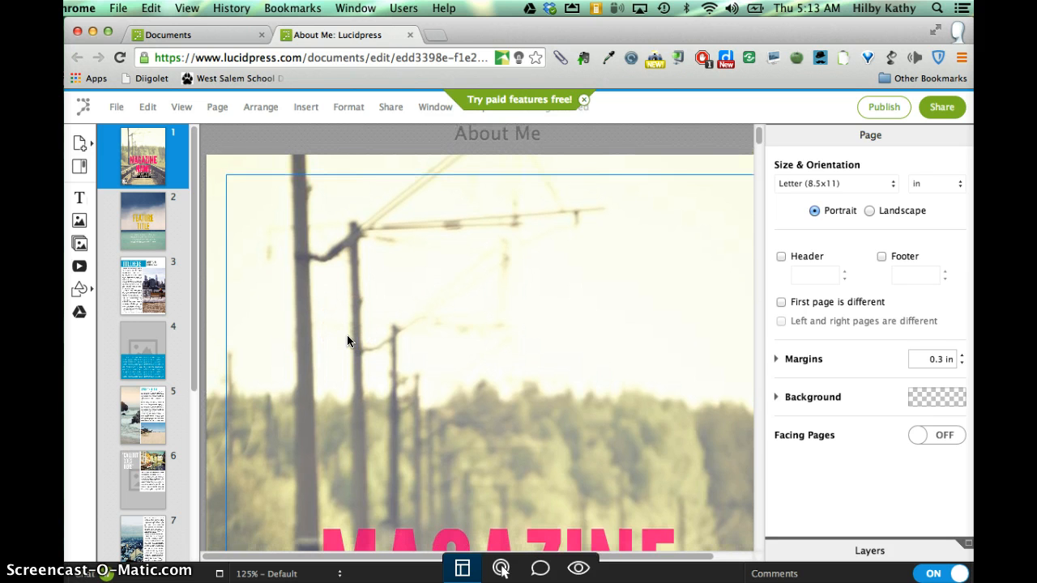
pyautogui.click(318, 332)
pyautogui.click(81, 199)
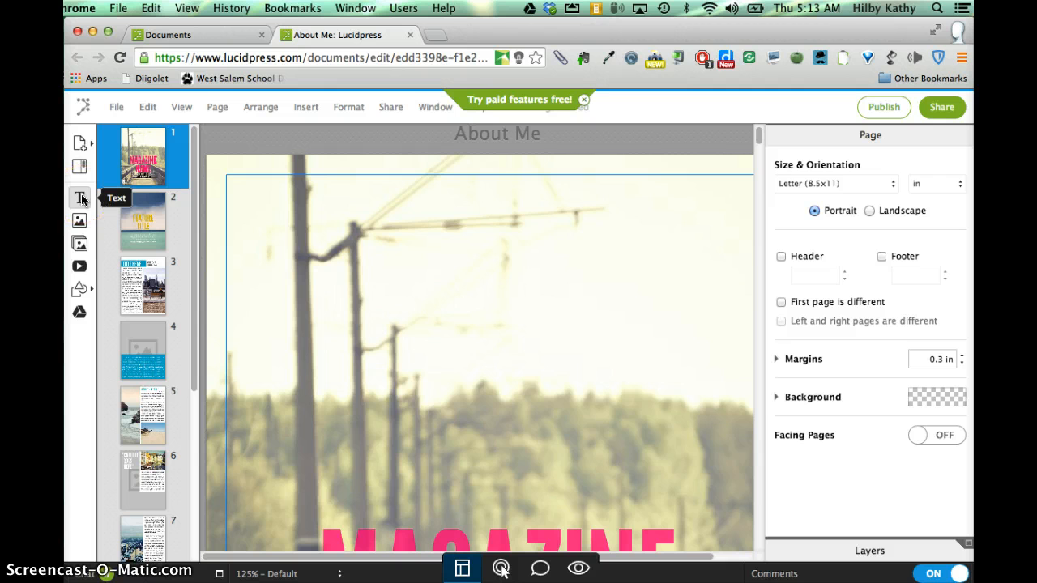
pyautogui.click(78, 221)
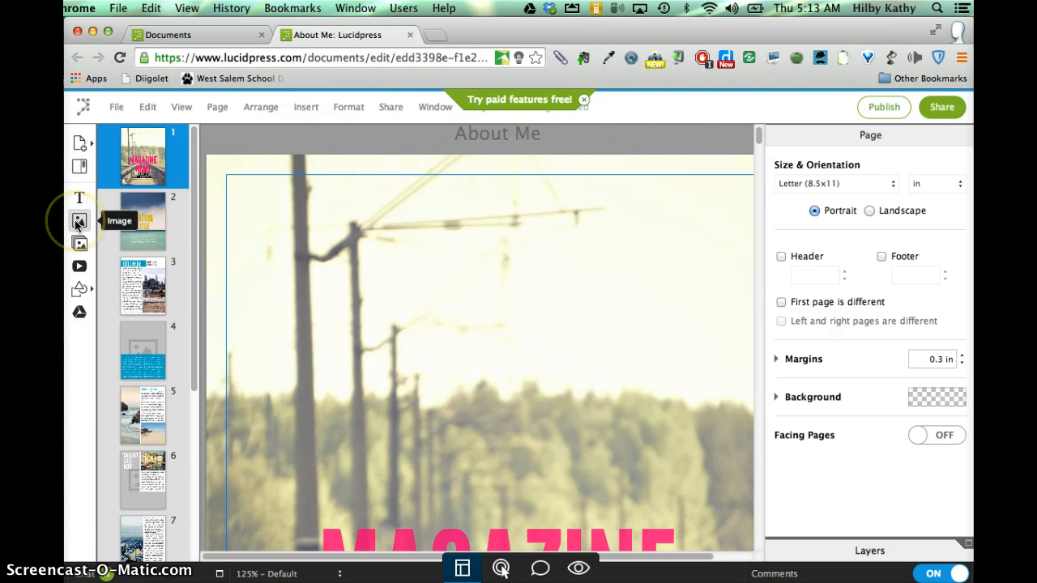
pyautogui.click(78, 248)
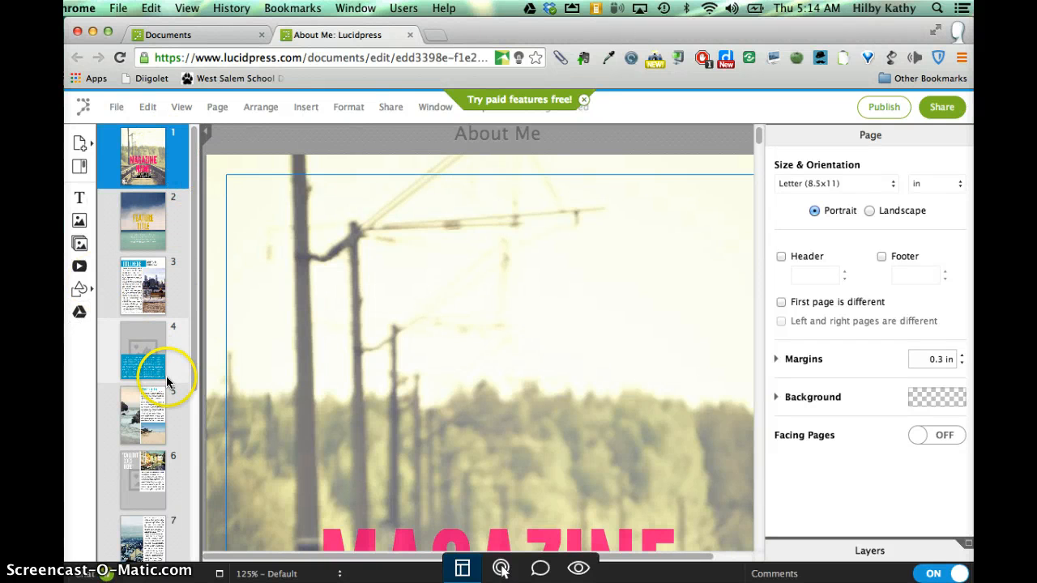
pyautogui.scroll(-3, 166, 376)
pyautogui.scroll(3, 166, 376)
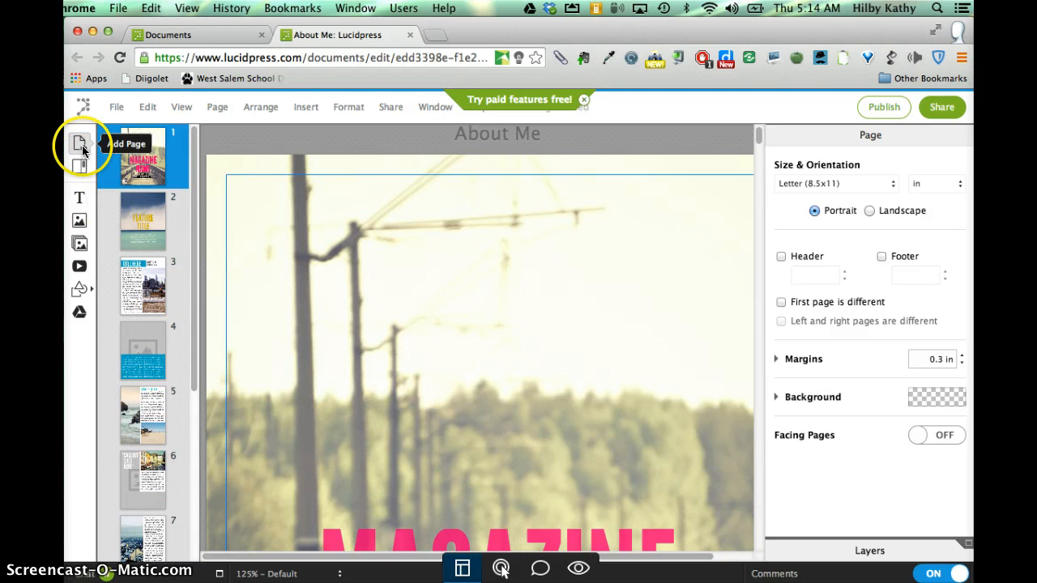
# Delete page 2, the page with the large "FEATURE TITLE" heading, from the magazine.
pyautogui.click(150, 231)
pyautogui.scroll(-5, 346, 286)
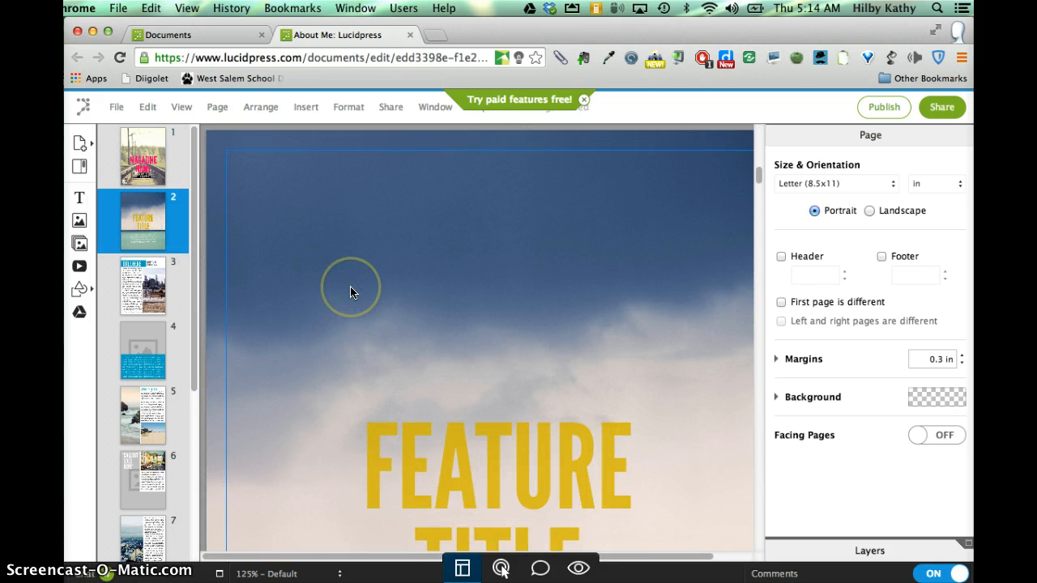
pyautogui.scroll(-3, 350, 293)
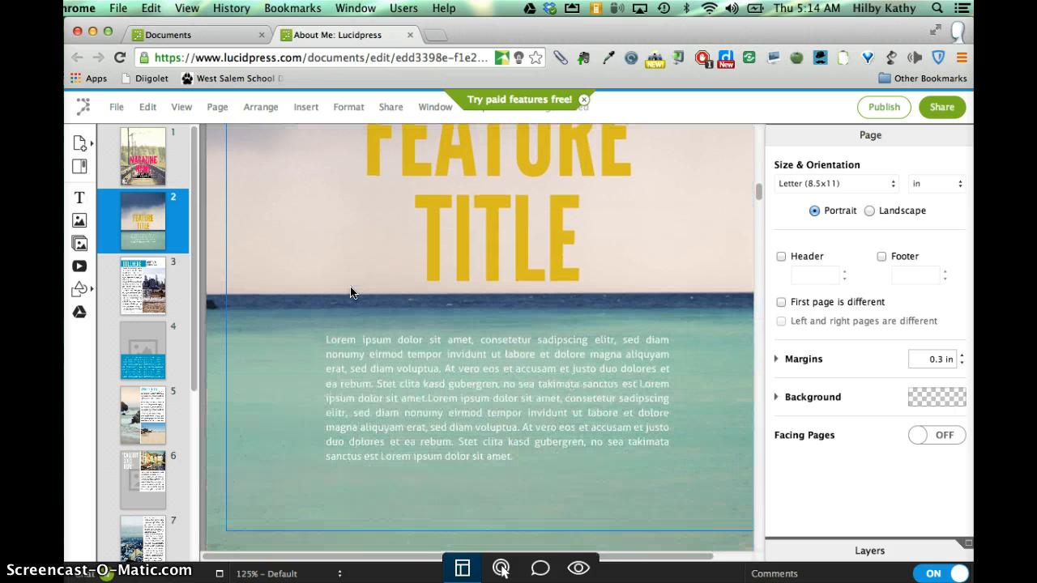
pyautogui.scroll(-1, 350, 292)
pyautogui.scroll(3, 351, 292)
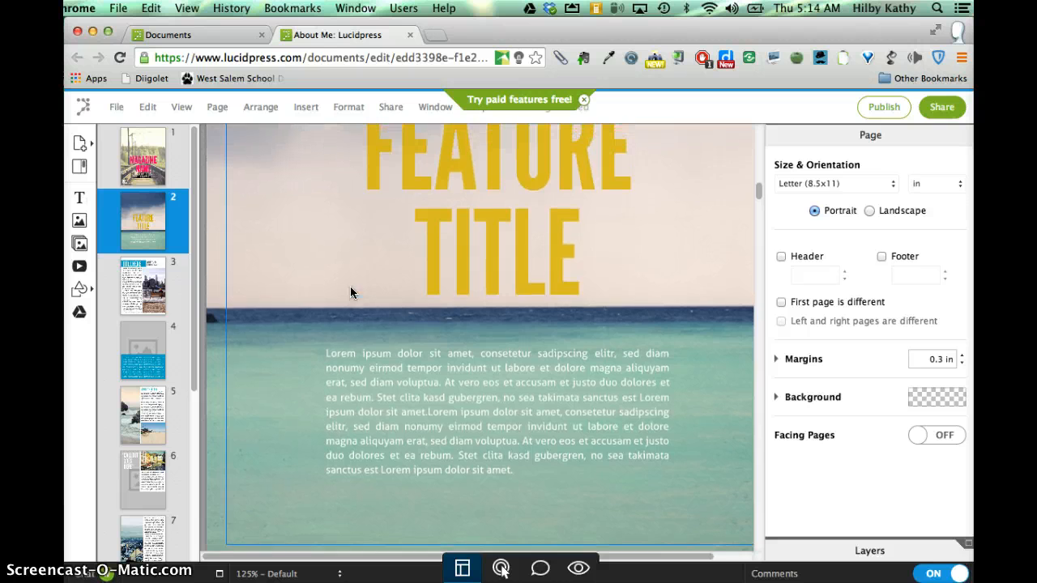
pyautogui.scroll(4, 350, 292)
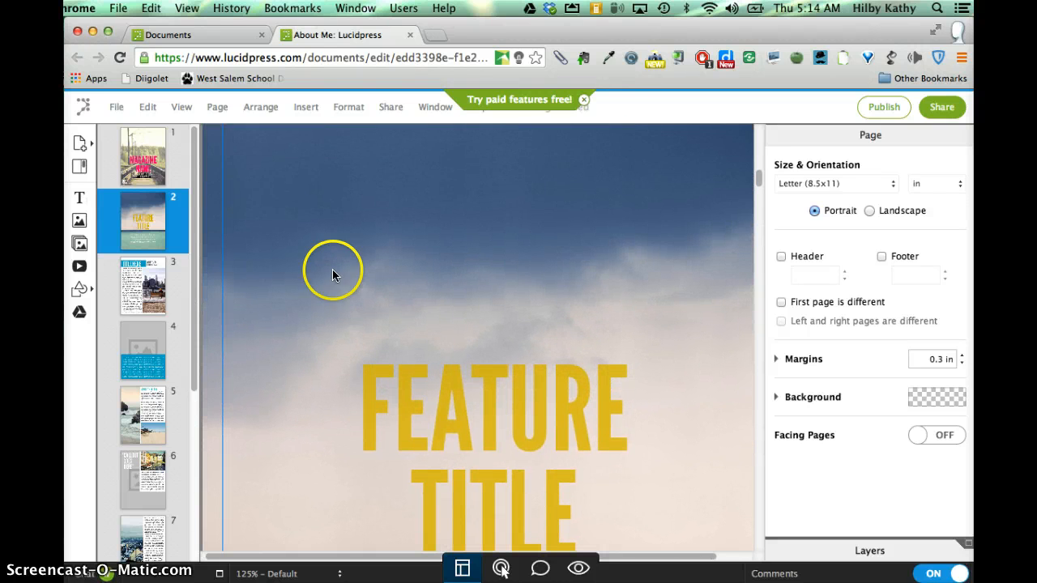
pyautogui.click(216, 107)
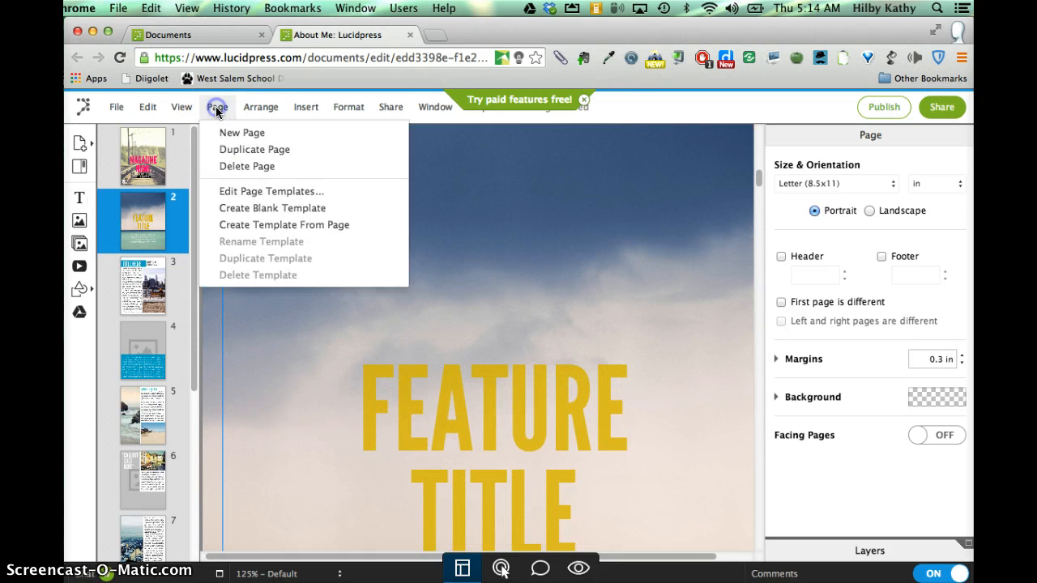
pyautogui.click(236, 154)
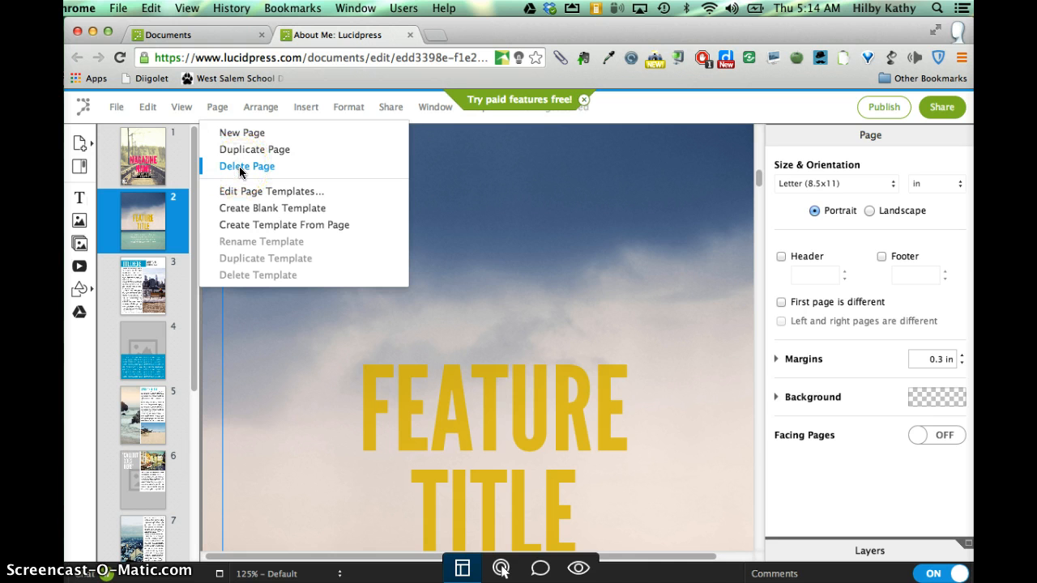
pyautogui.click(240, 169)
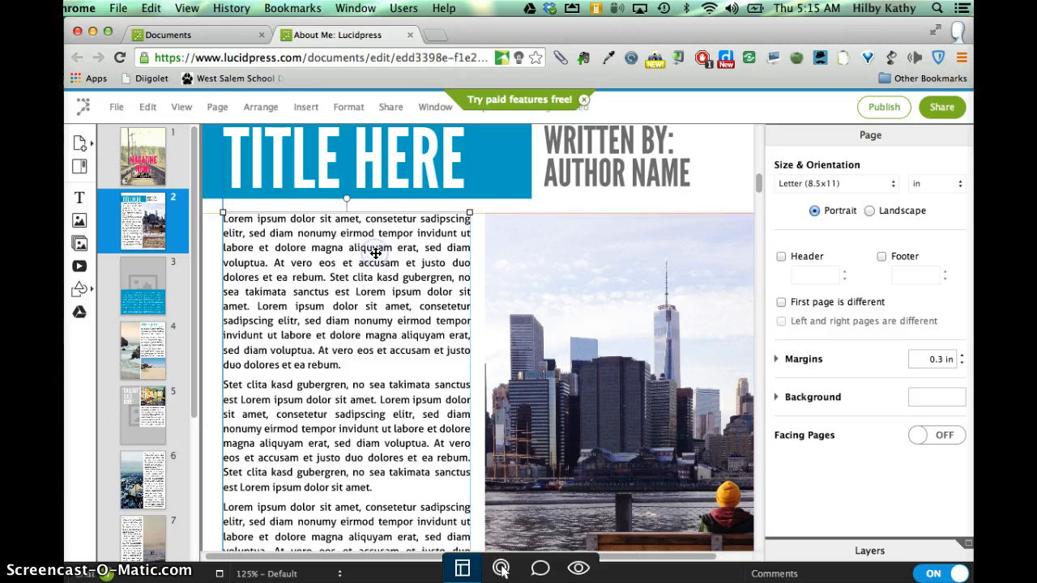
# Select the body text box beside the skyline photo and review its text, style and layout options.
pyautogui.click(377, 255)
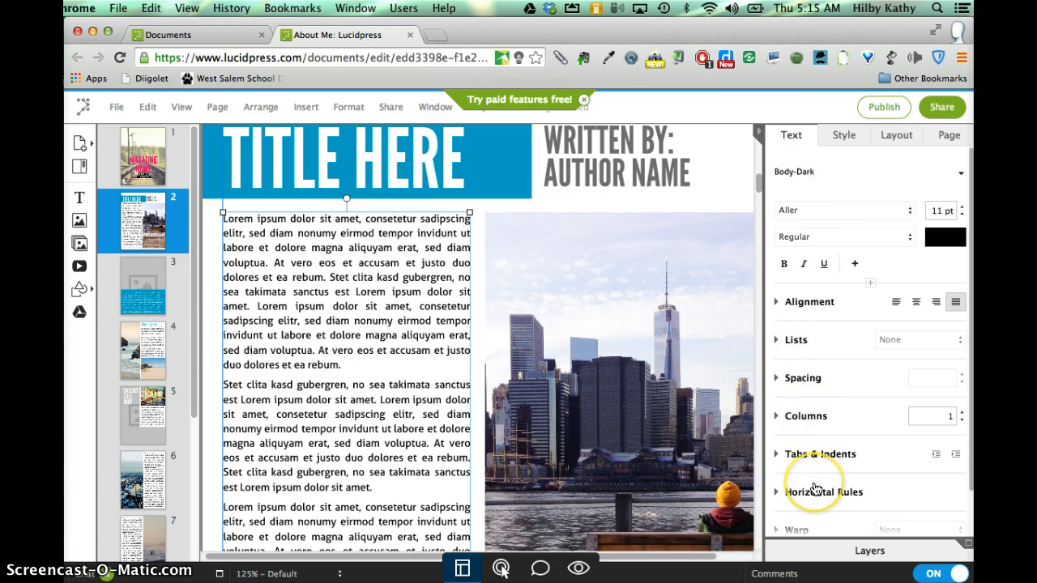
pyautogui.scroll(-2, 815, 488)
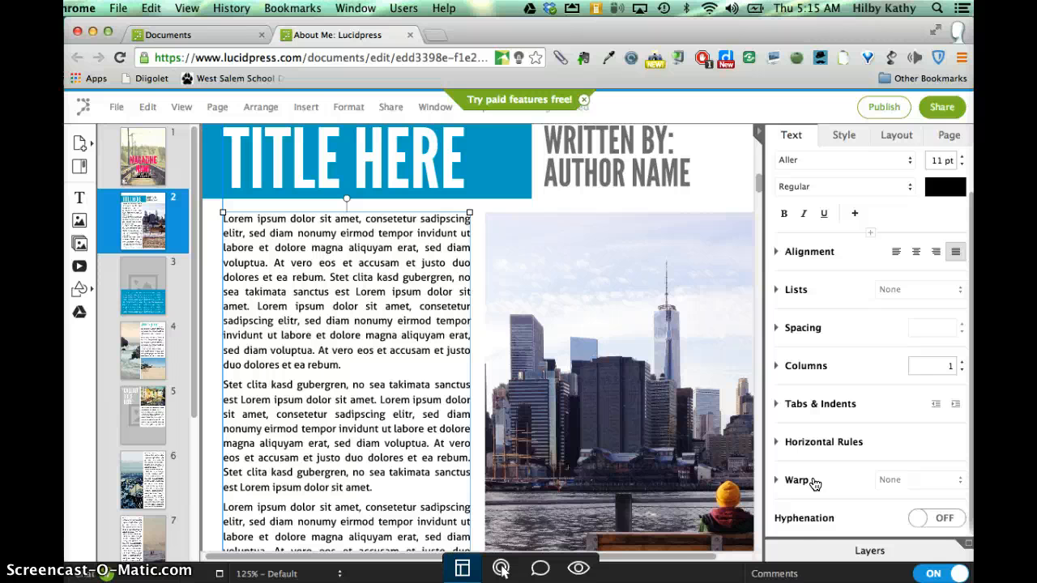
pyautogui.click(838, 138)
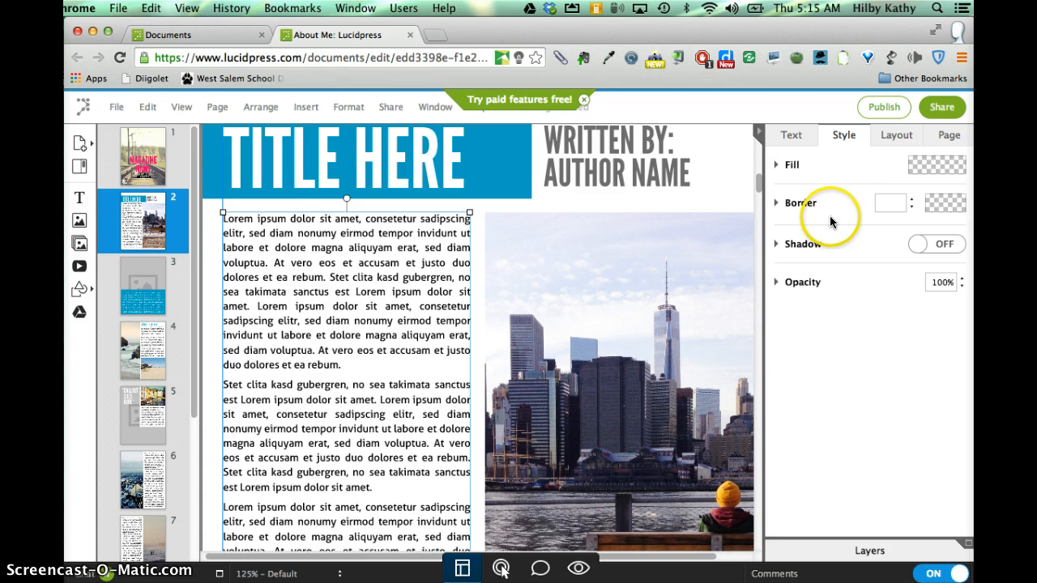
pyautogui.click(890, 138)
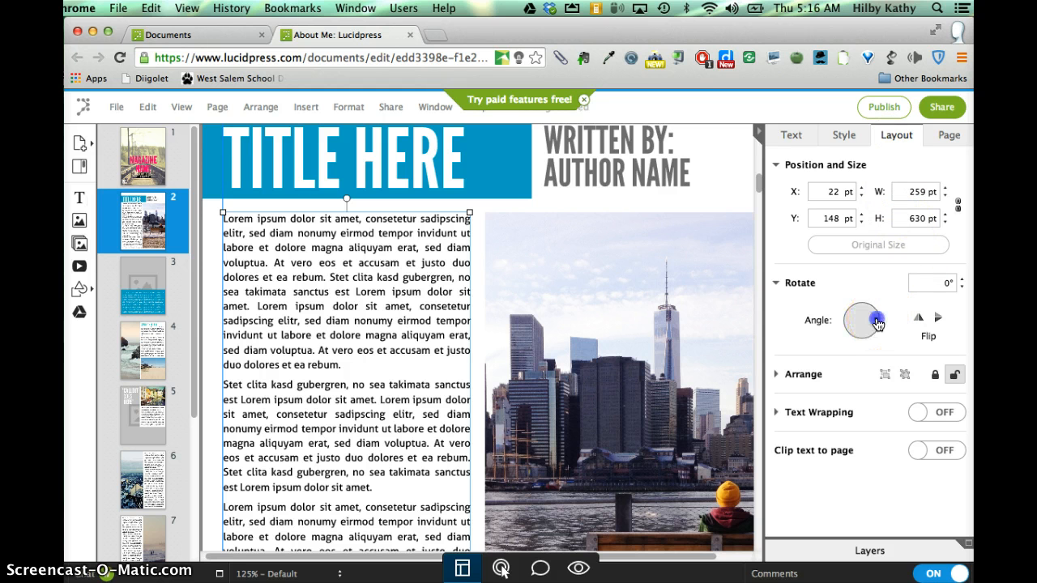
# Try rotating the body text box to 293° and undo the rotation.
pyautogui.moveTo(878, 322); pyautogui.dragTo(868, 342)
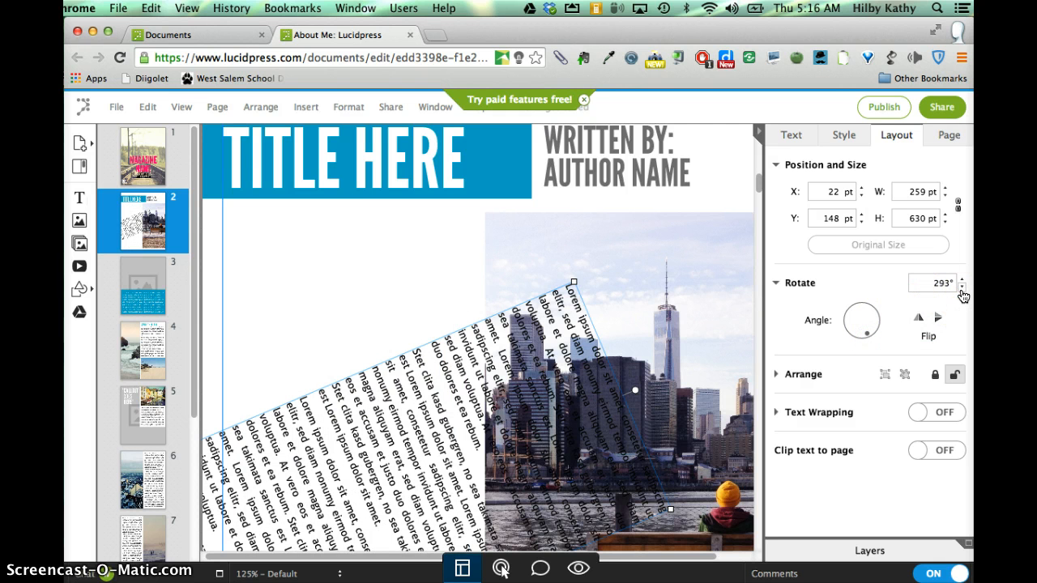
pyautogui.press('super+z')
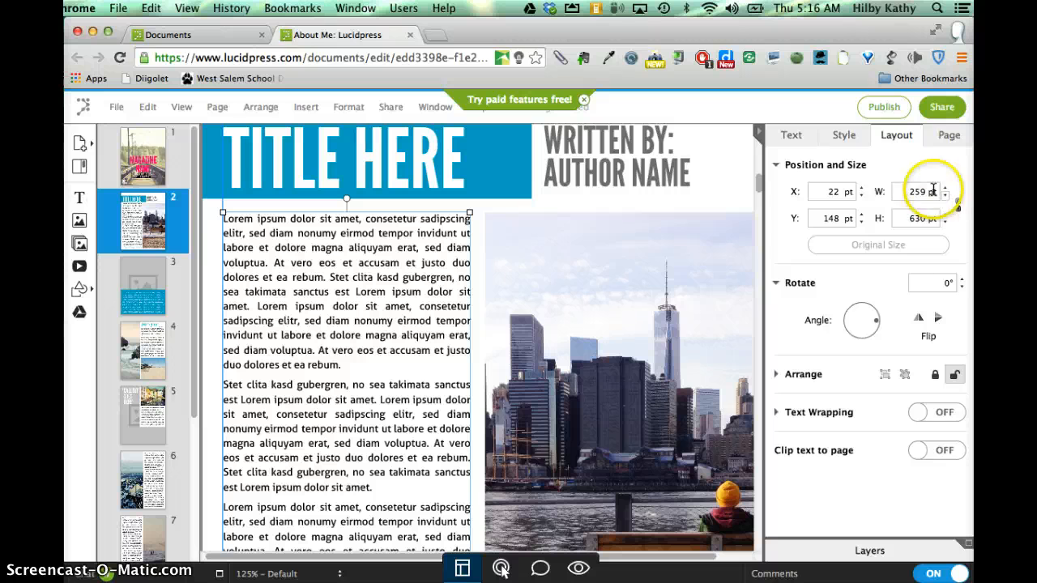
# Review the page settings, and examine the fill and layout options of the skyline photo.
pyautogui.click(947, 136)
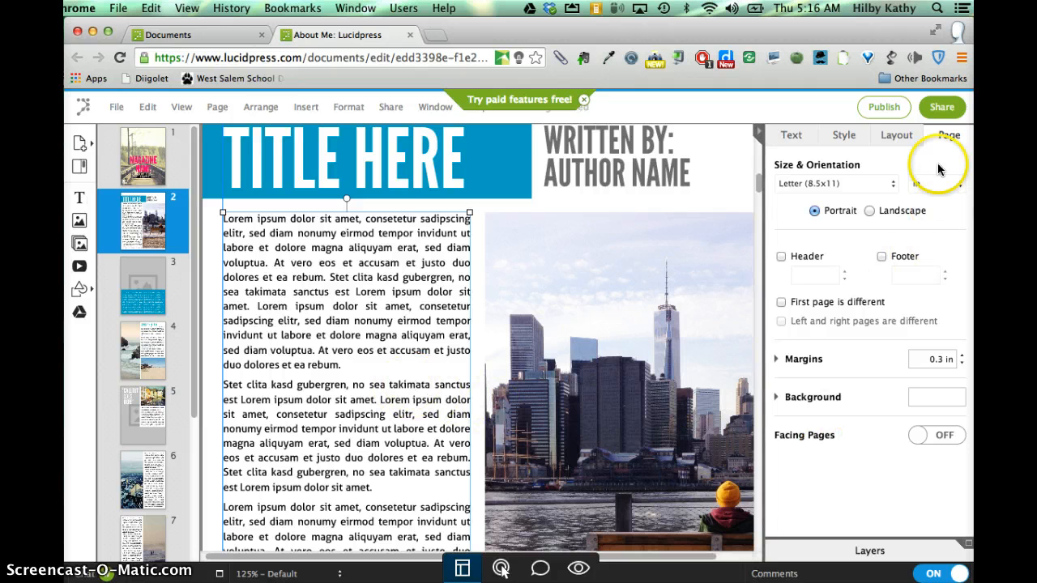
pyautogui.click(783, 134)
pyautogui.click(652, 333)
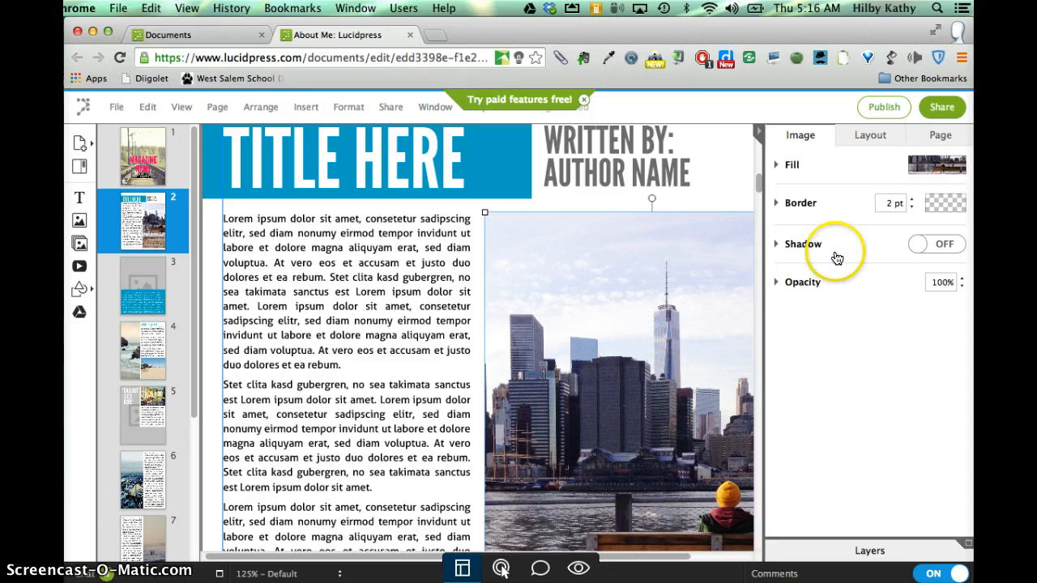
pyautogui.click(777, 167)
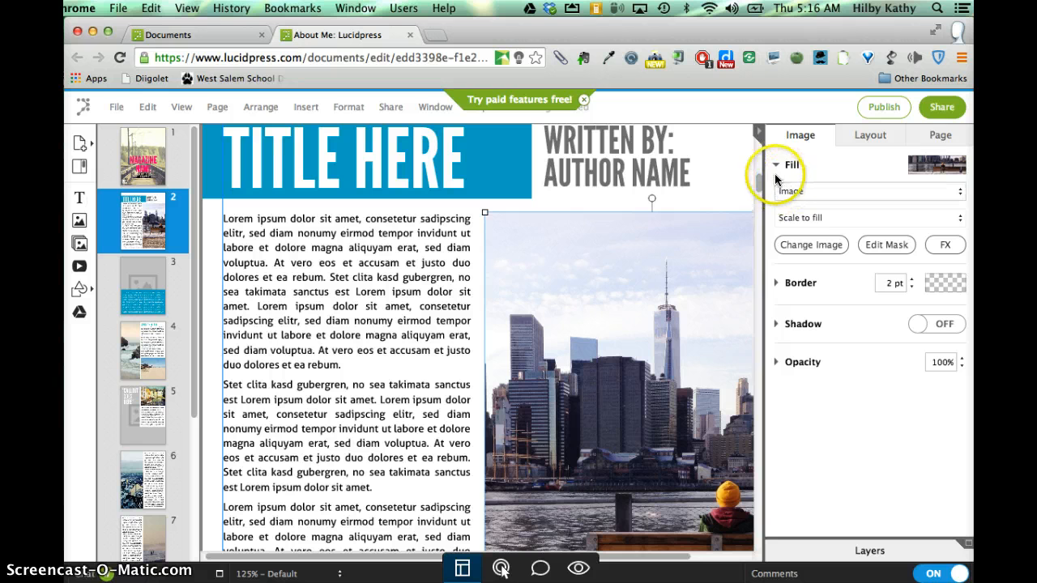
pyautogui.click(776, 167)
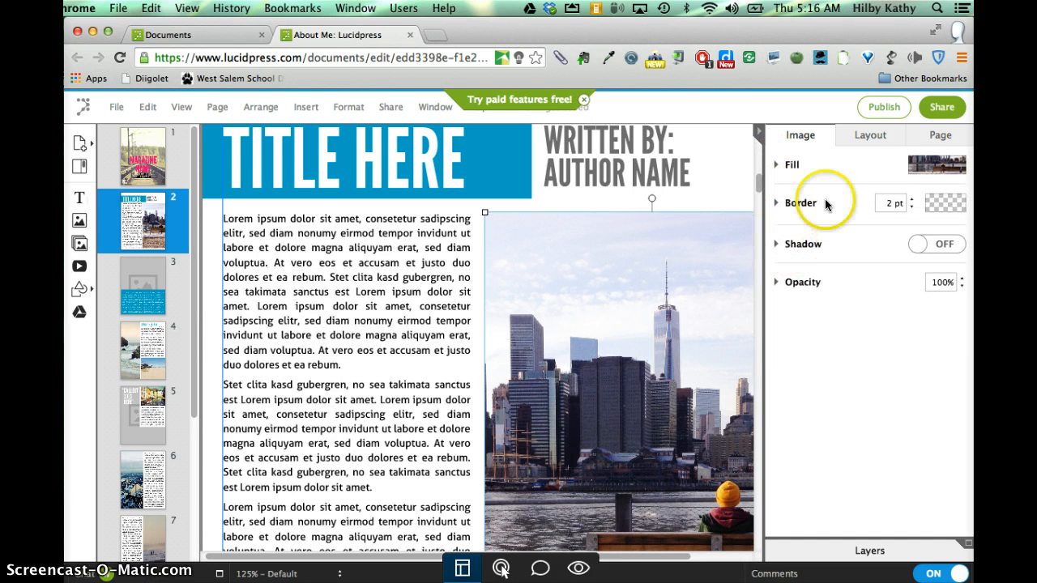
pyautogui.click(872, 136)
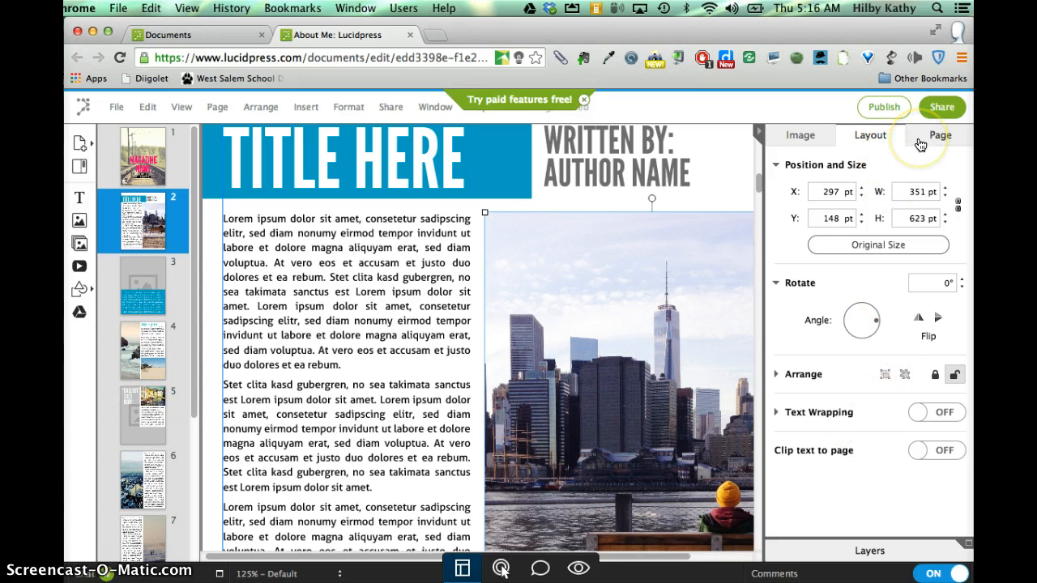
pyautogui.click(806, 141)
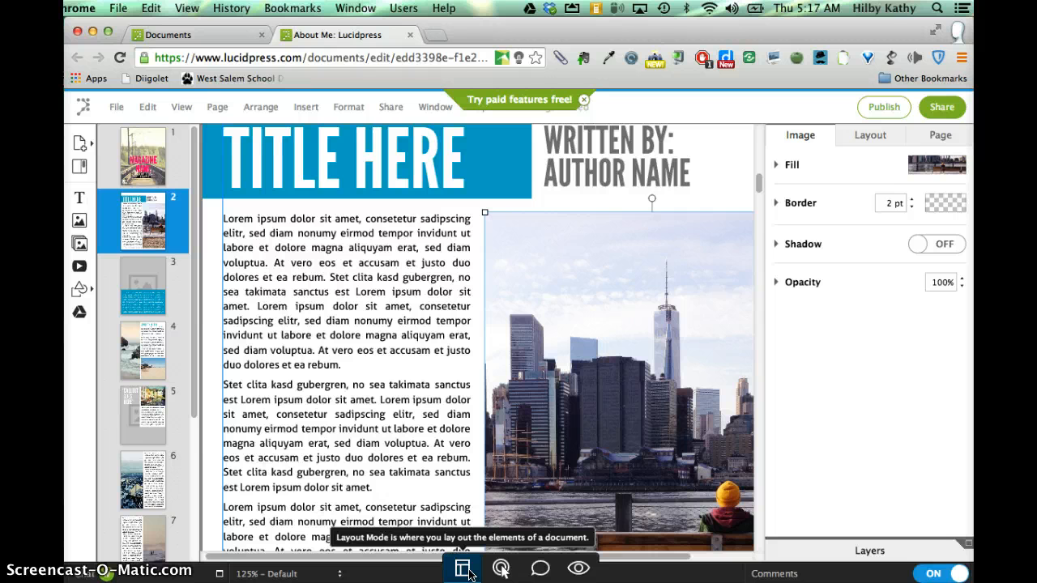
pyautogui.click(501, 569)
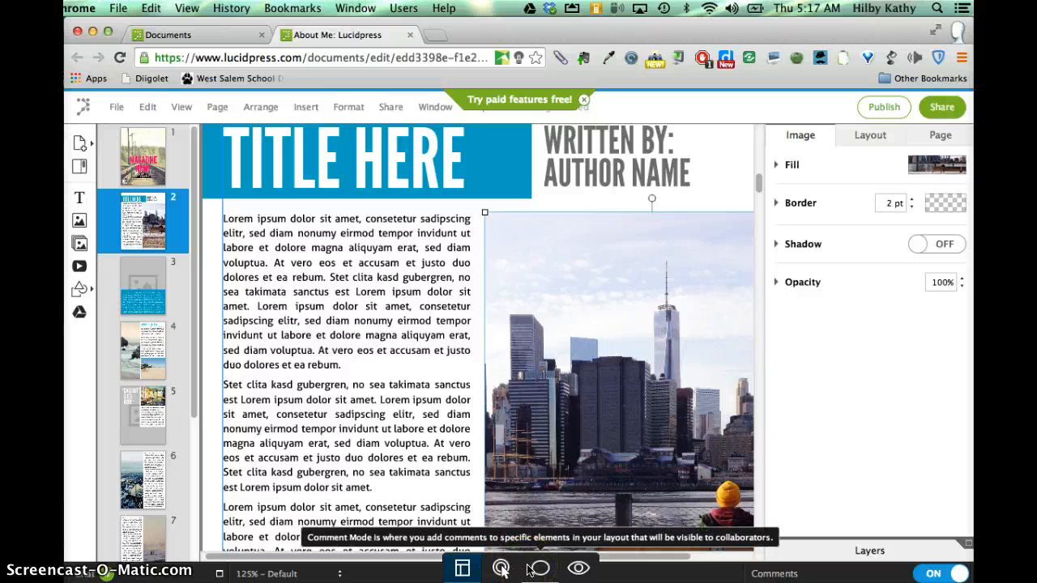
pyautogui.click(529, 571)
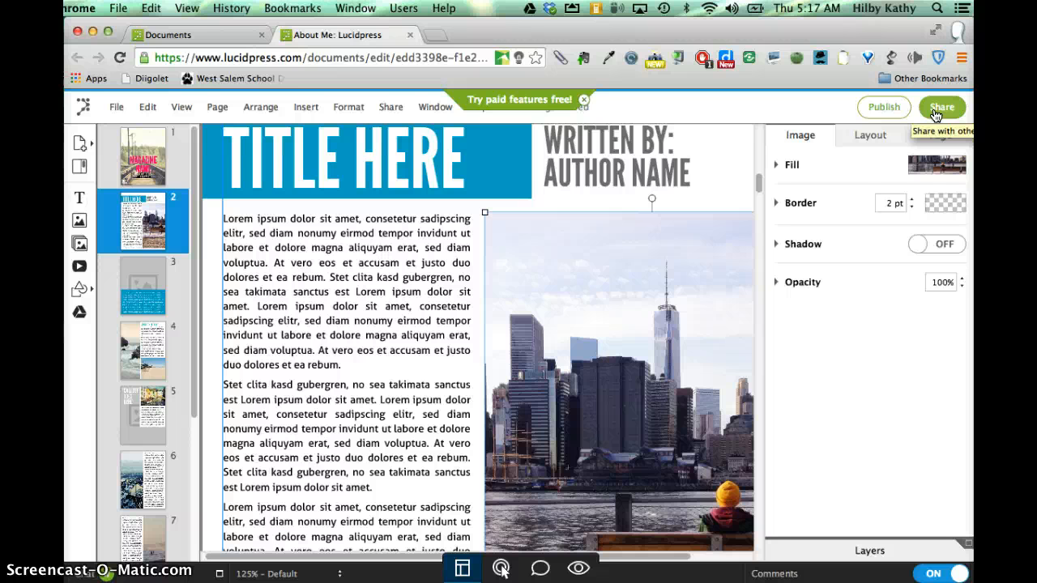
pyautogui.click(889, 110)
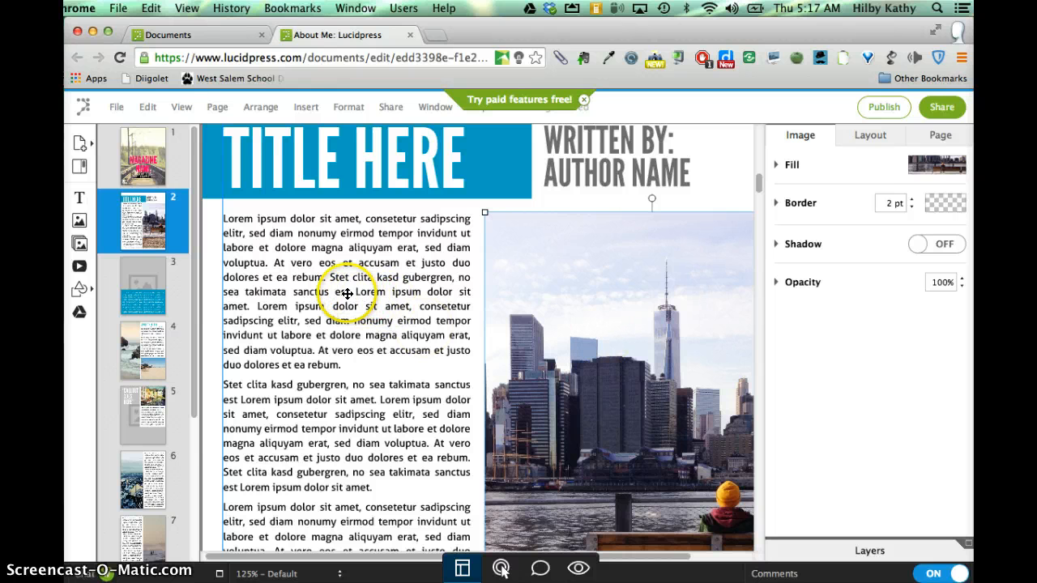
# Select all the placeholder text inside the body text box on page 2.
pyautogui.click(325, 282)
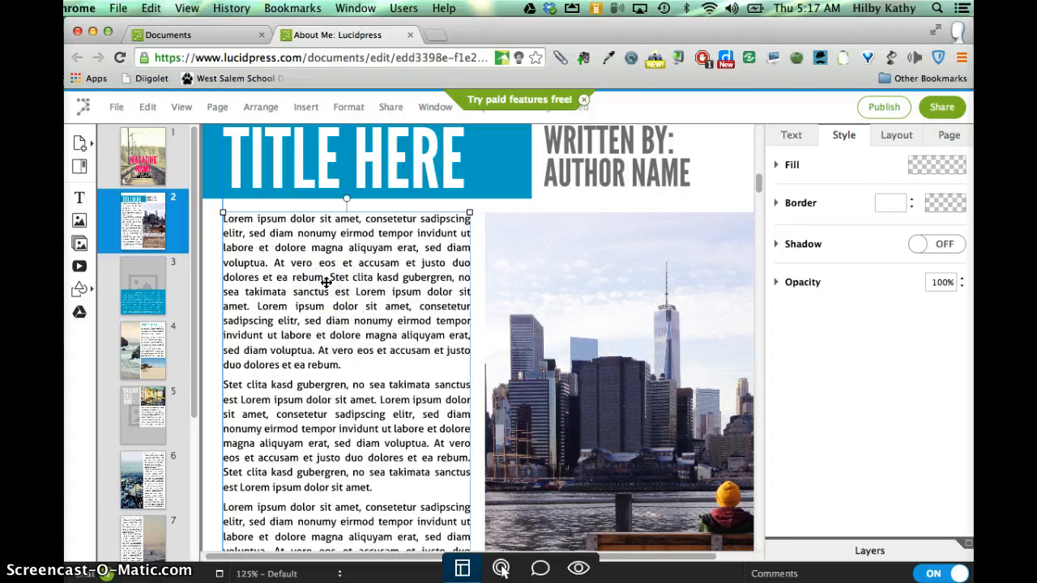
pyautogui.click(782, 137)
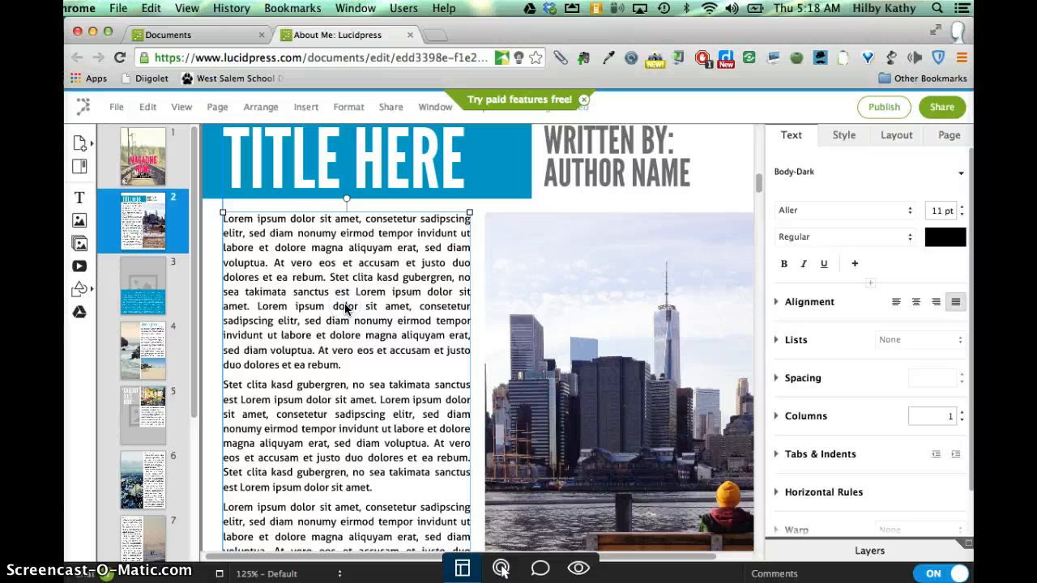
pyautogui.doubleClick(346, 308)
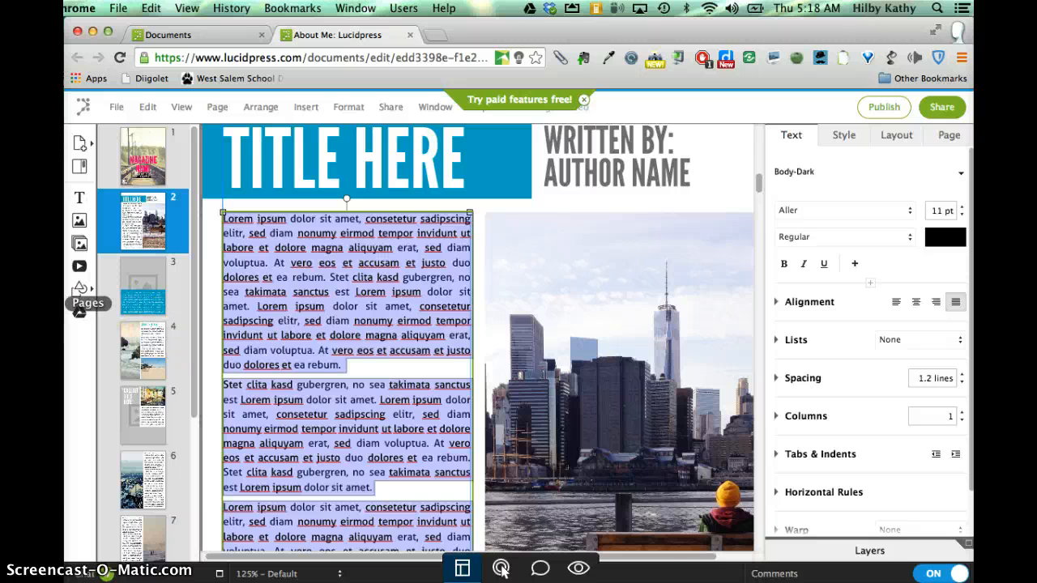
# Switch to Pages, copy all body paragraphs of the Reflection – The Serving Leader document, and return to the selected placeholder text in Lucidpress.
pyautogui.click(65, 302)
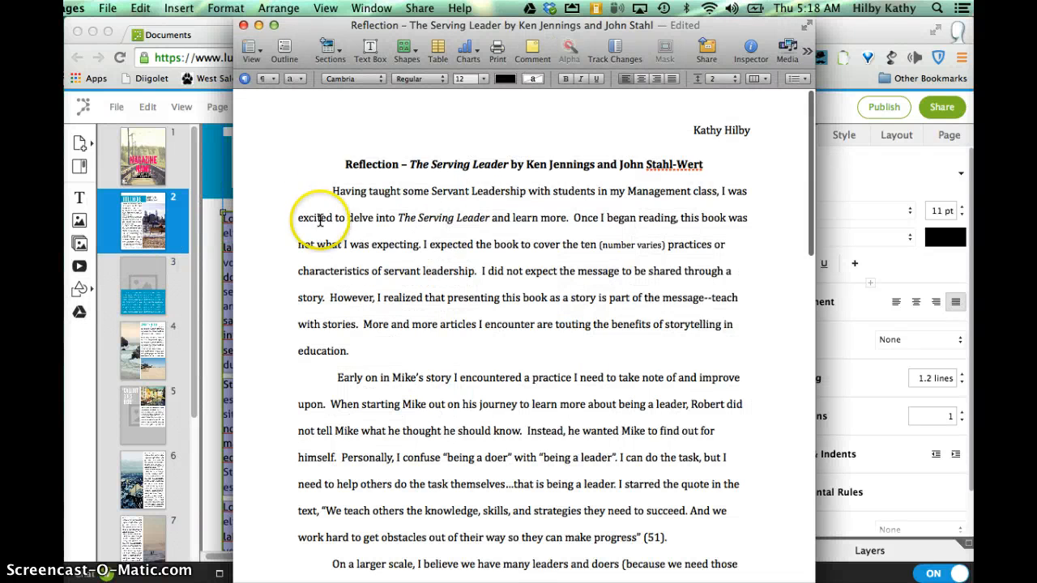
pyautogui.click(298, 191)
pyautogui.moveTo(299, 191); pyautogui.dragTo(495, 577)
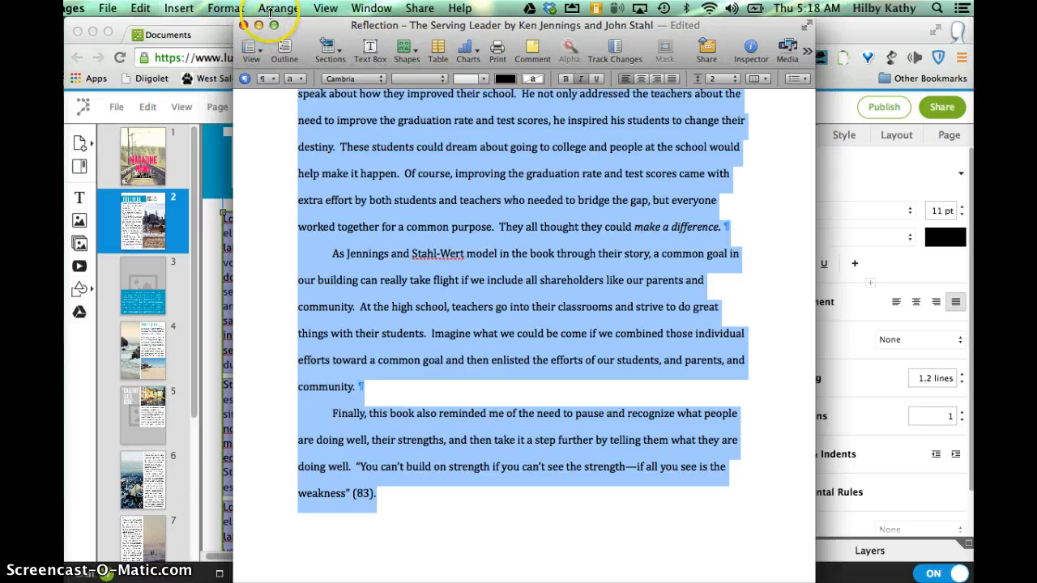
pyautogui.press('super+c')
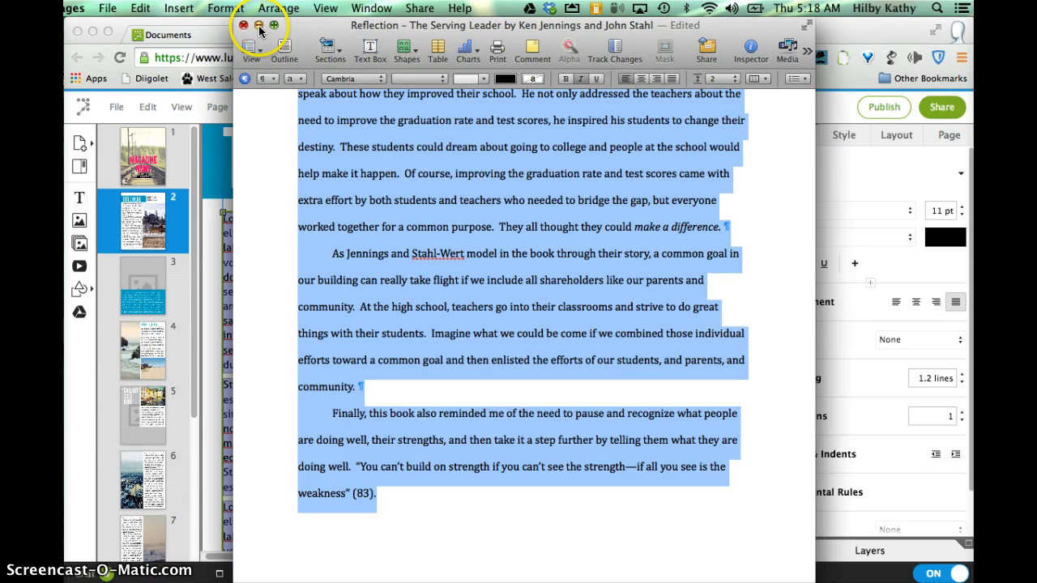
pyautogui.click(258, 25)
pyautogui.scroll(-5, 324, 292)
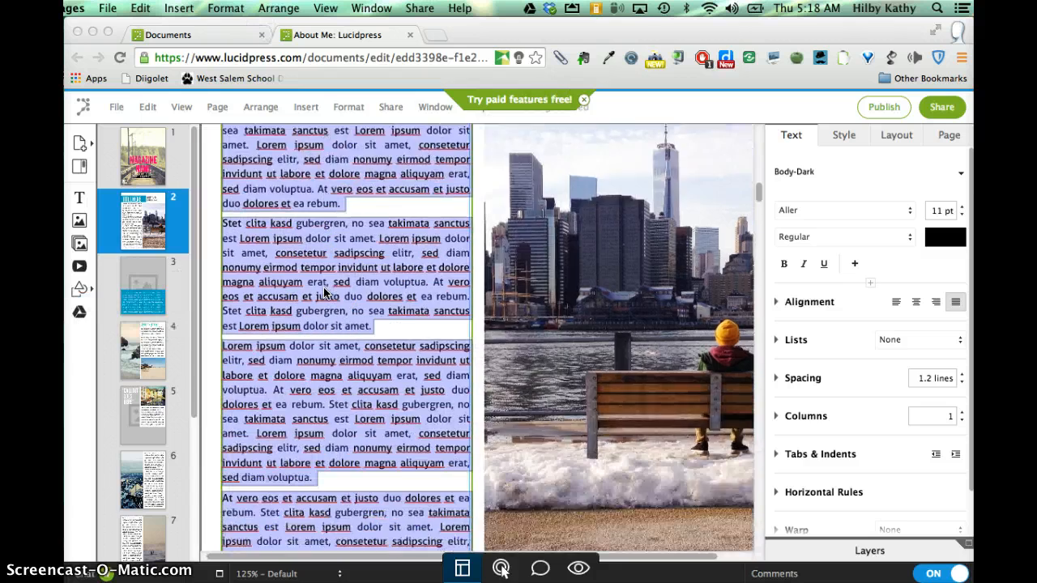
pyautogui.scroll(-3, 324, 293)
pyautogui.scroll(6, 324, 293)
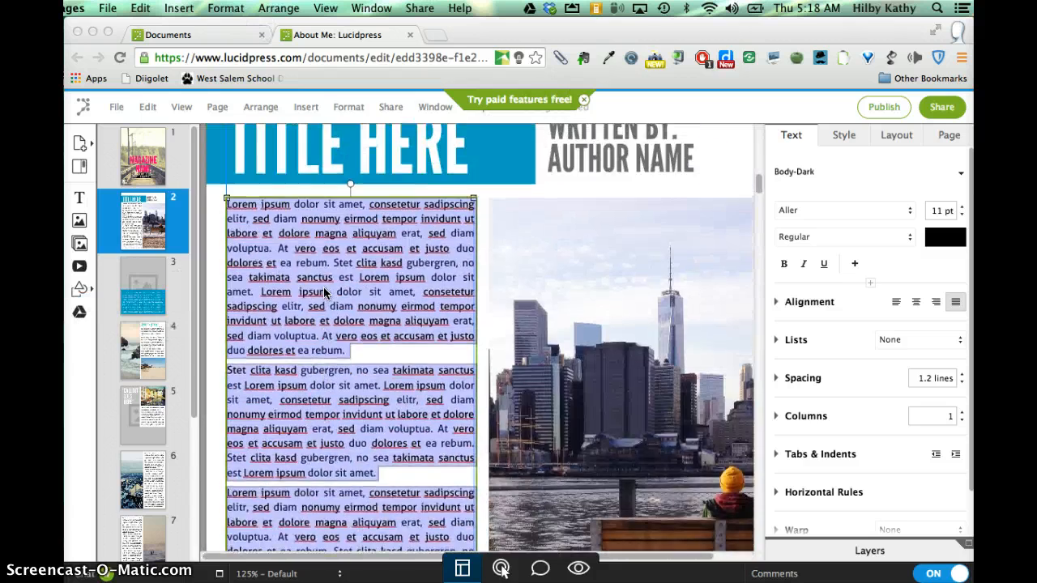
# Replace the selected placeholder text in page 2's body text box with the copied essay paragraphs.
pyautogui.scroll(-2, 324, 293)
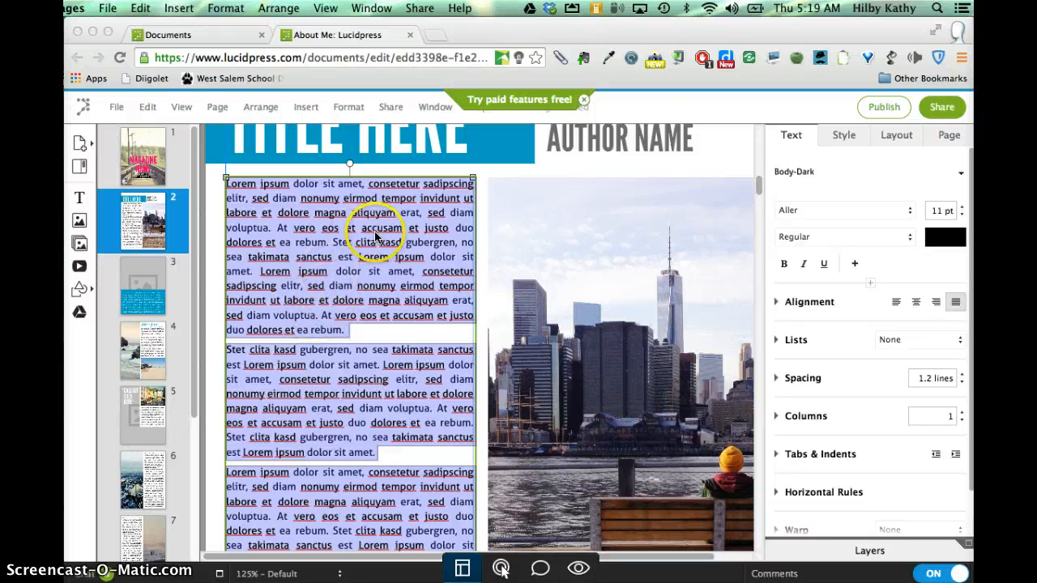
pyautogui.click(567, 39)
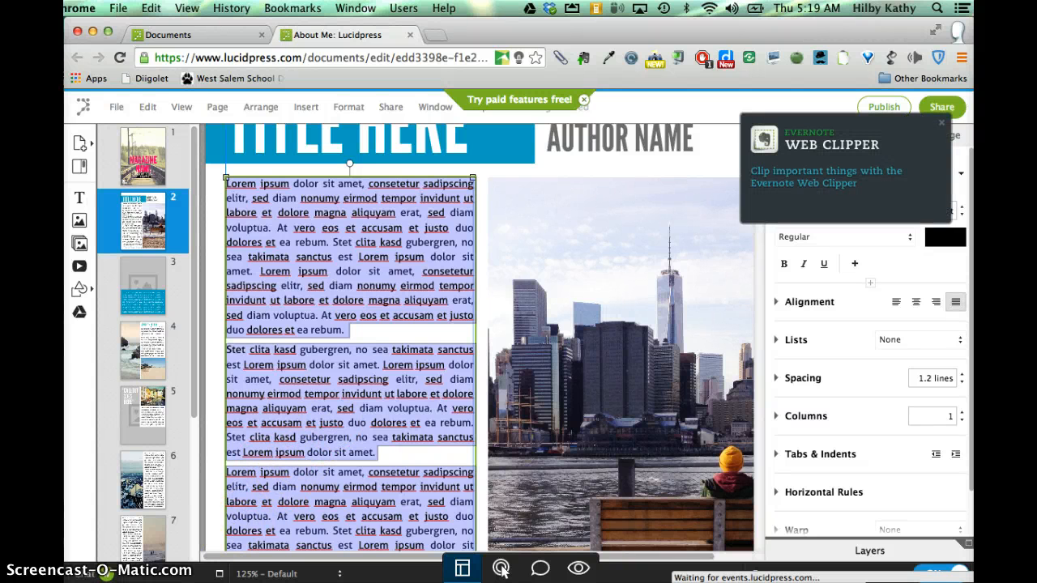
pyautogui.press('super+v')
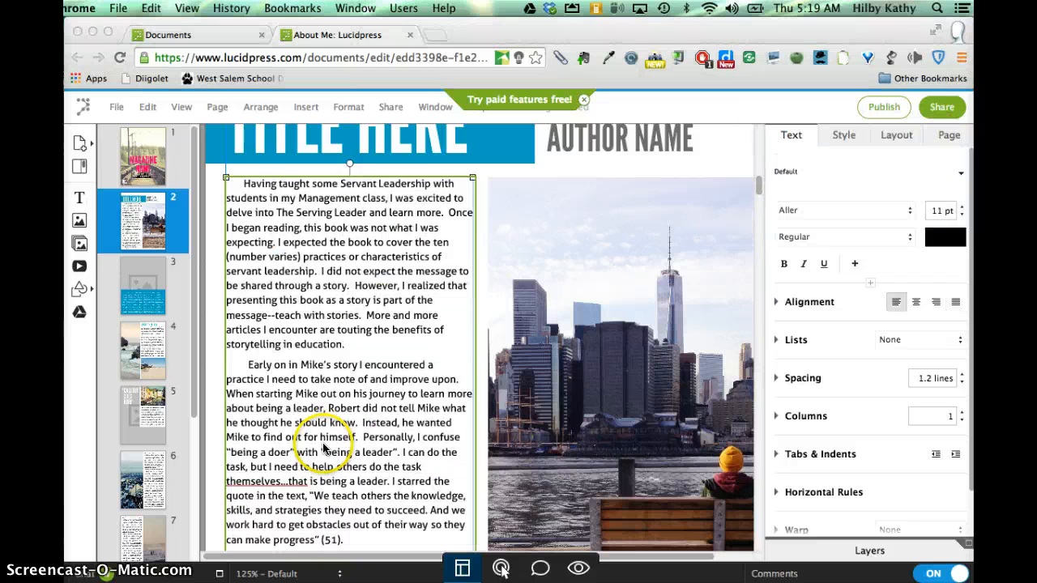
pyautogui.scroll(-3, 322, 448)
pyautogui.scroll(-3, 323, 448)
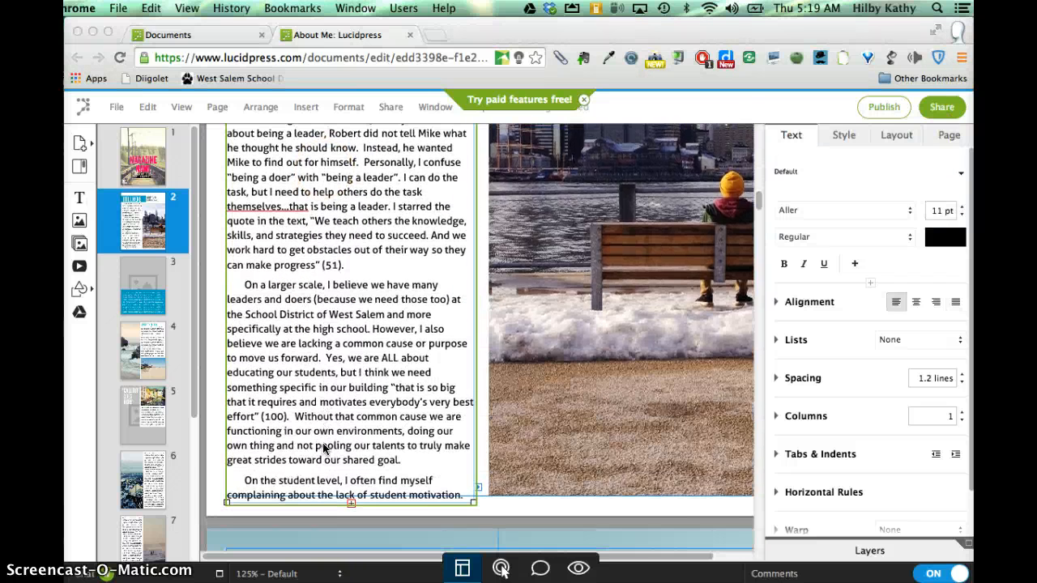
pyautogui.click(346, 477)
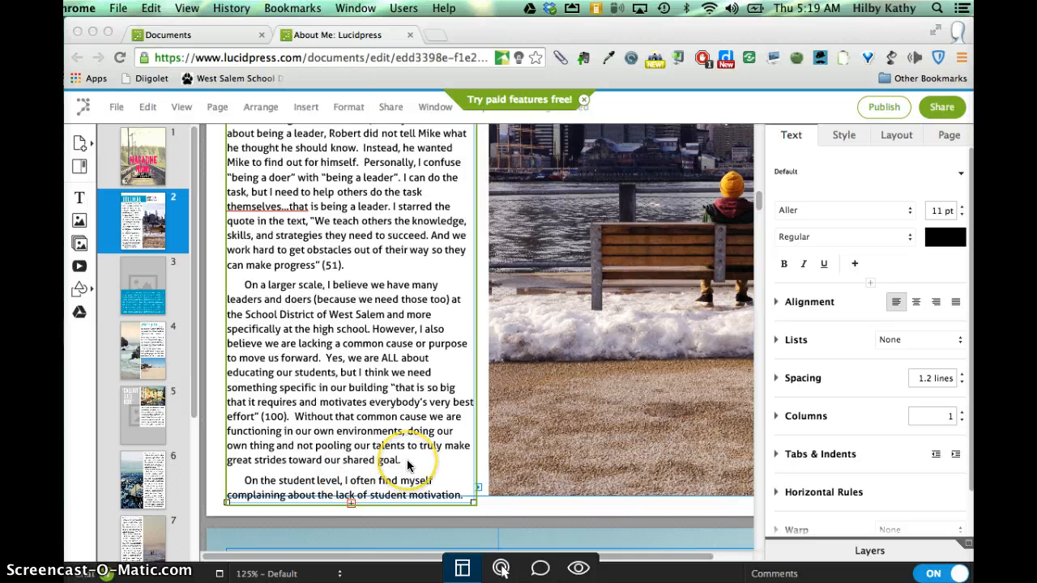
# Link the overflow of page 2's body text box to the first column's text box on page 3.
pyautogui.scroll(-1, 409, 466)
pyautogui.scroll(-15, 409, 466)
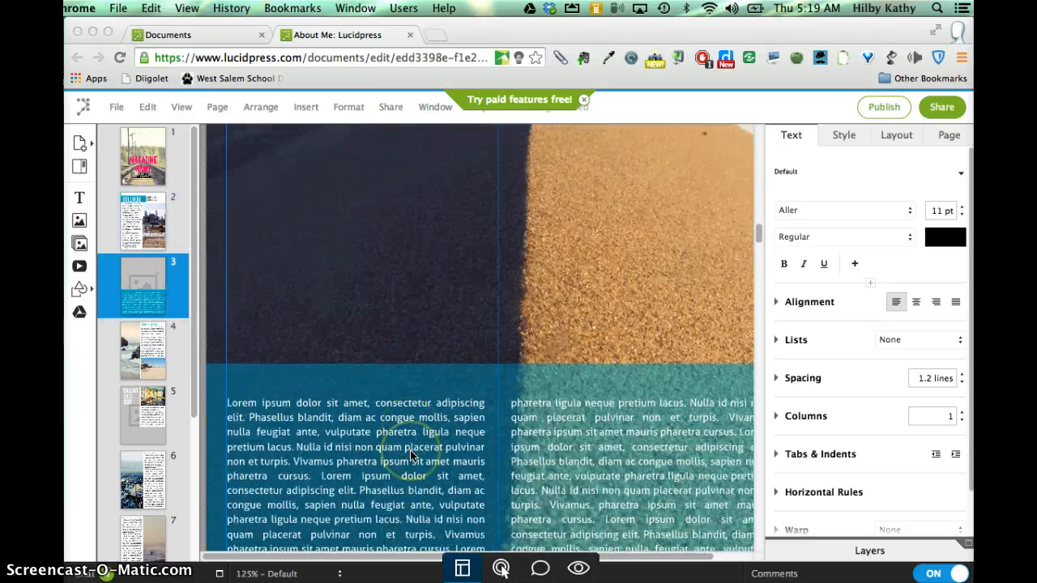
pyautogui.scroll(-4, 410, 456)
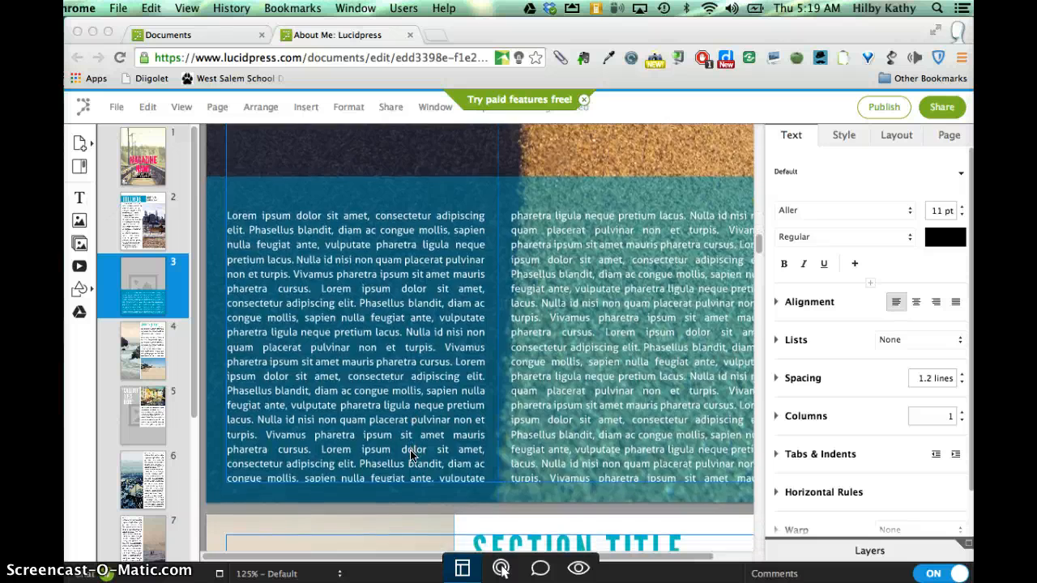
pyautogui.scroll(12, 410, 450)
pyautogui.scroll(-2, 410, 454)
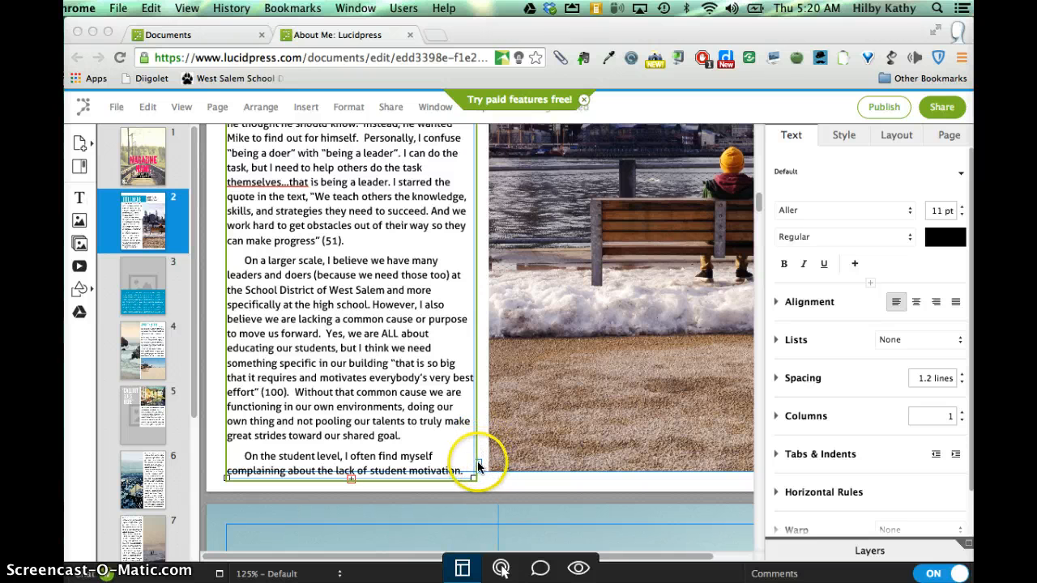
pyautogui.click(478, 466)
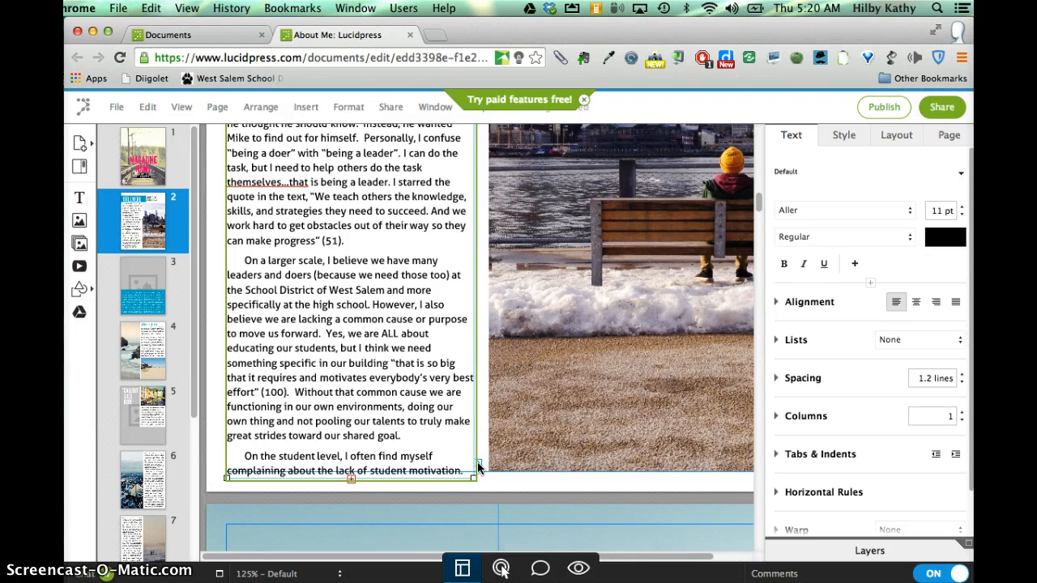
pyautogui.click(477, 462)
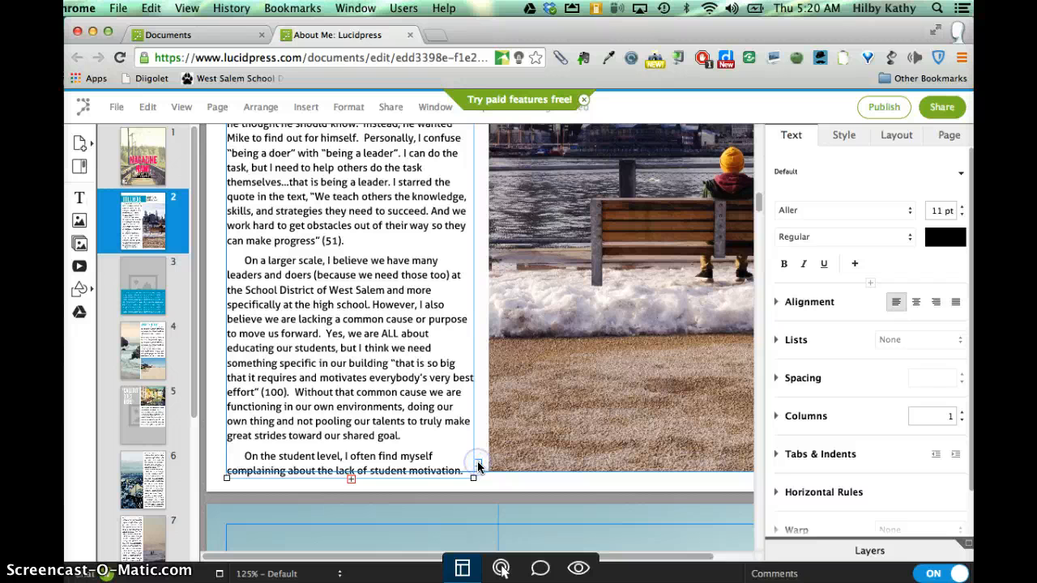
pyautogui.click(477, 461)
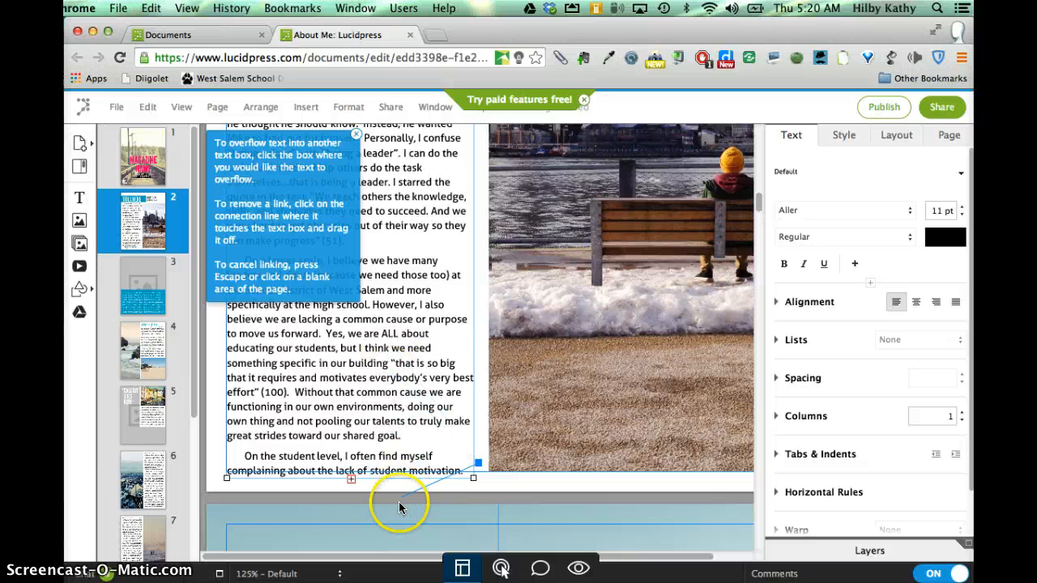
pyautogui.scroll(-10, 403, 470)
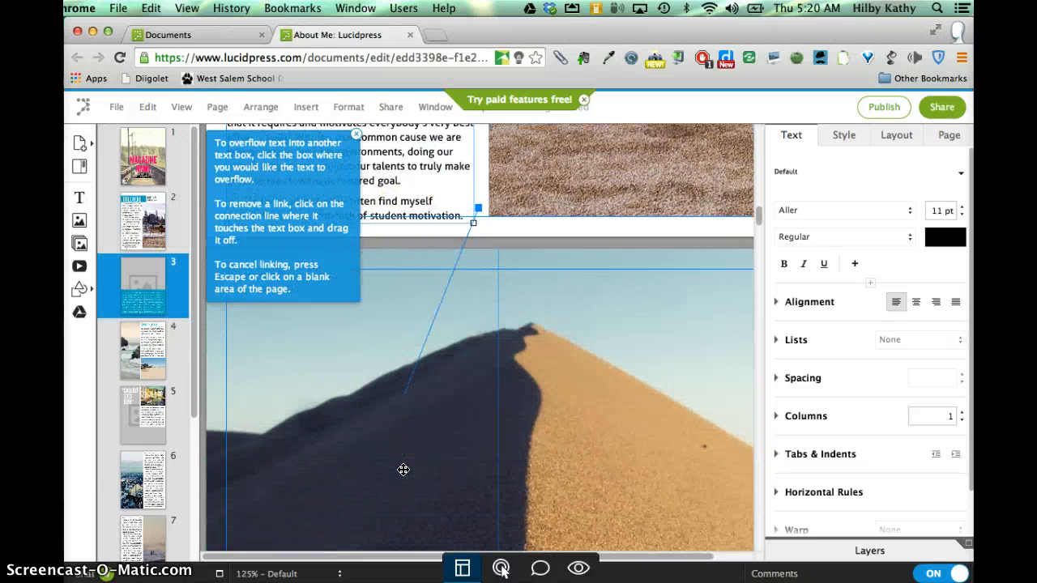
pyautogui.scroll(-3, 404, 470)
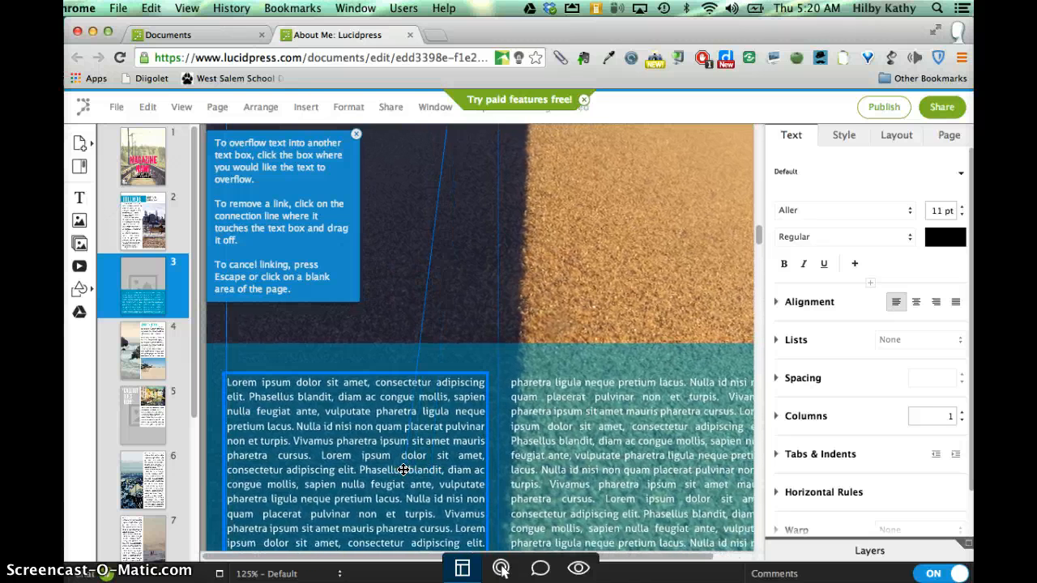
pyautogui.click(404, 470)
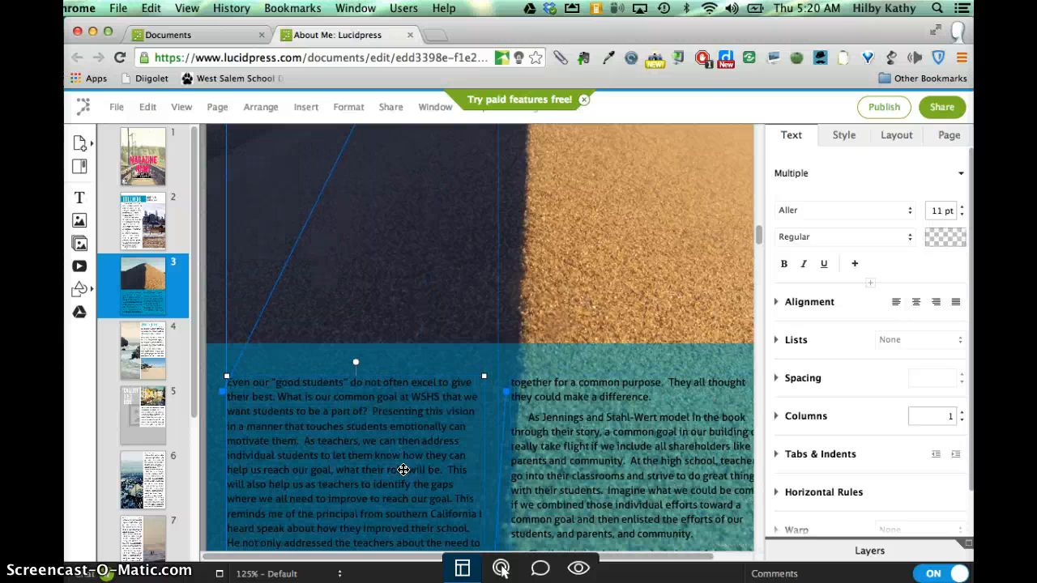
# Examine how the essay flows through both columns on page 3, and review the text and photo layout of page 4.
pyautogui.scroll(-3, 404, 470)
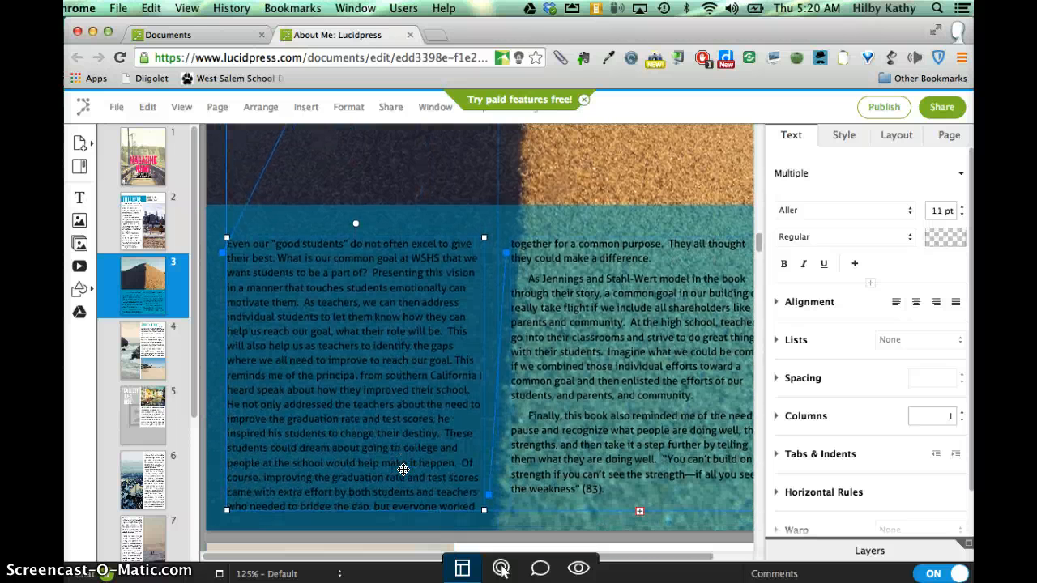
pyautogui.click(397, 453)
pyautogui.click(373, 314)
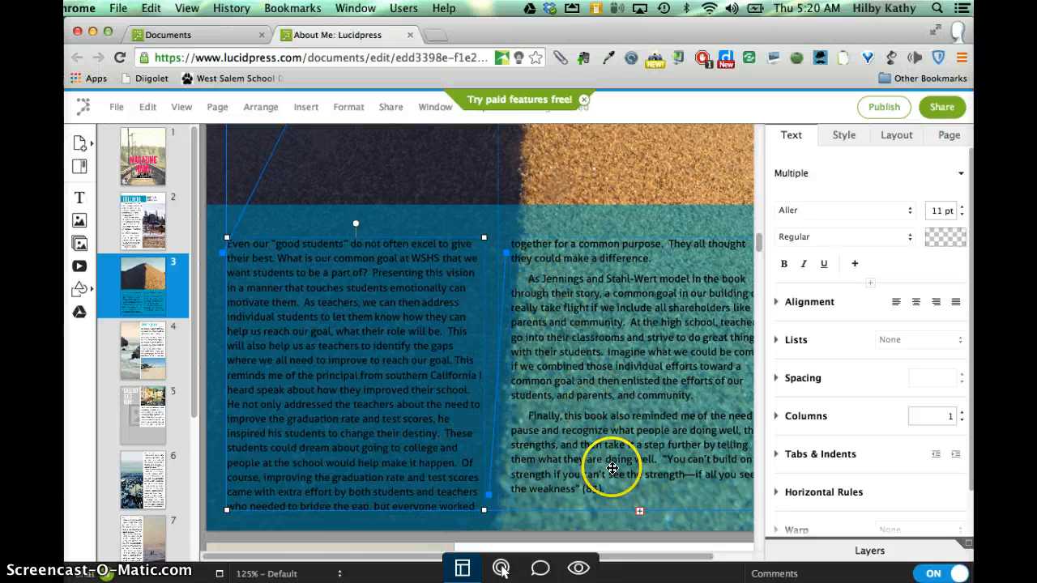
pyautogui.hscroll(2, 607, 489)
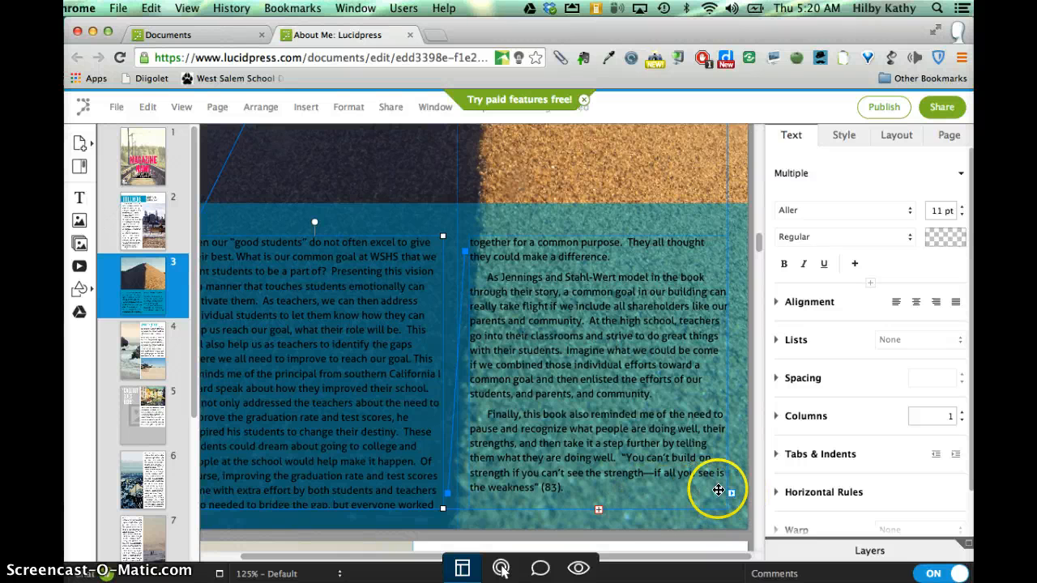
pyautogui.scroll(-3, 609, 448)
pyautogui.hscroll(-1, 609, 448)
pyautogui.scroll(-5, 609, 448)
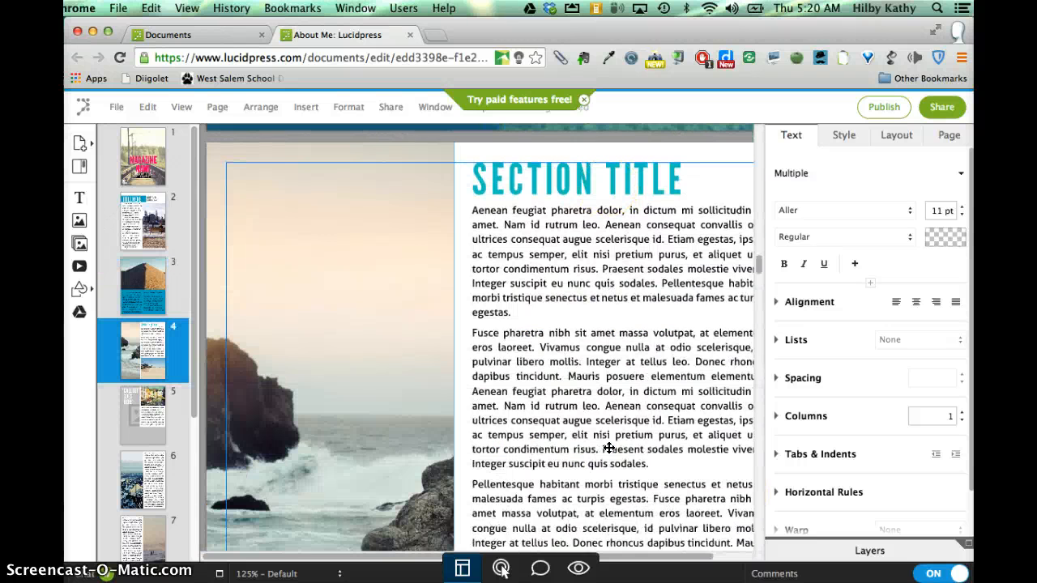
pyautogui.hscroll(1, 610, 448)
pyautogui.scroll(-3, 610, 448)
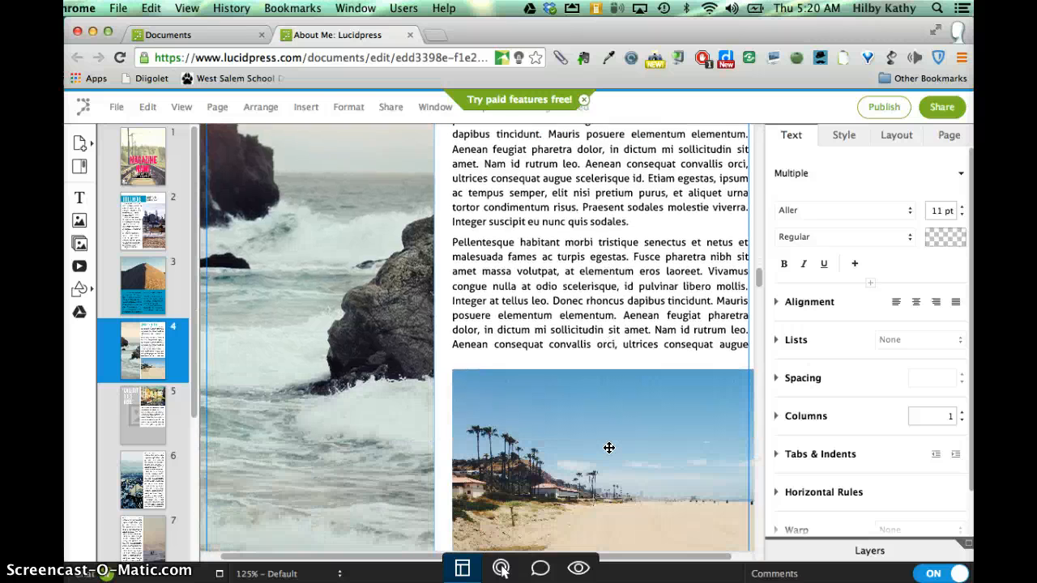
pyautogui.scroll(-4, 610, 448)
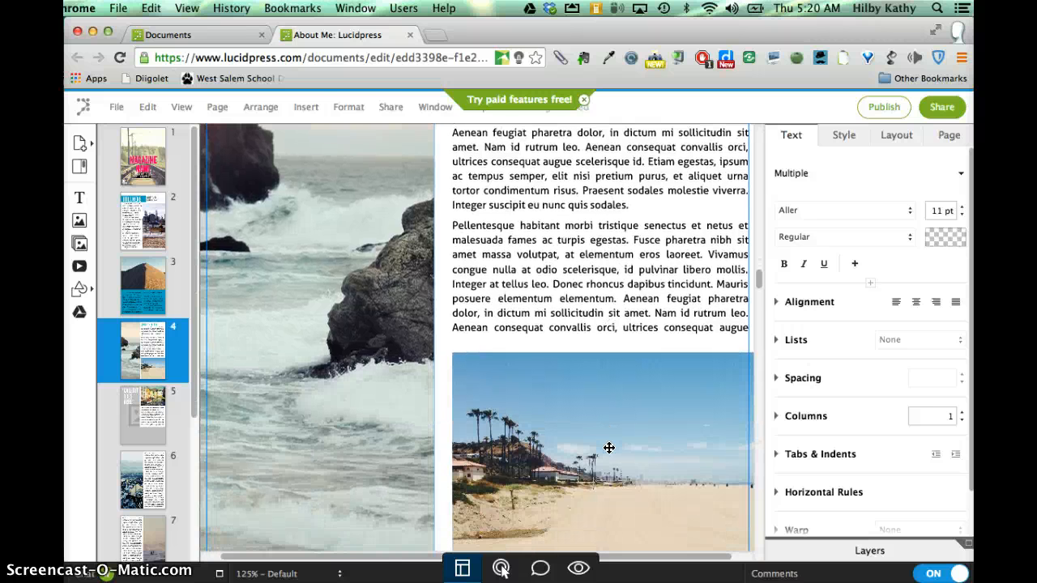
pyautogui.scroll(6, 609, 448)
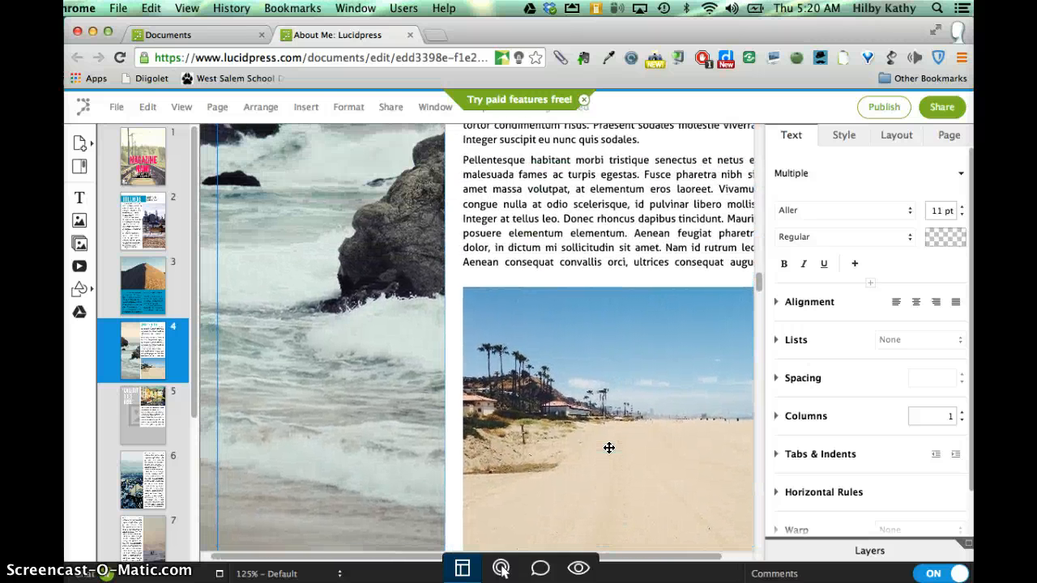
pyautogui.scroll(8, 609, 448)
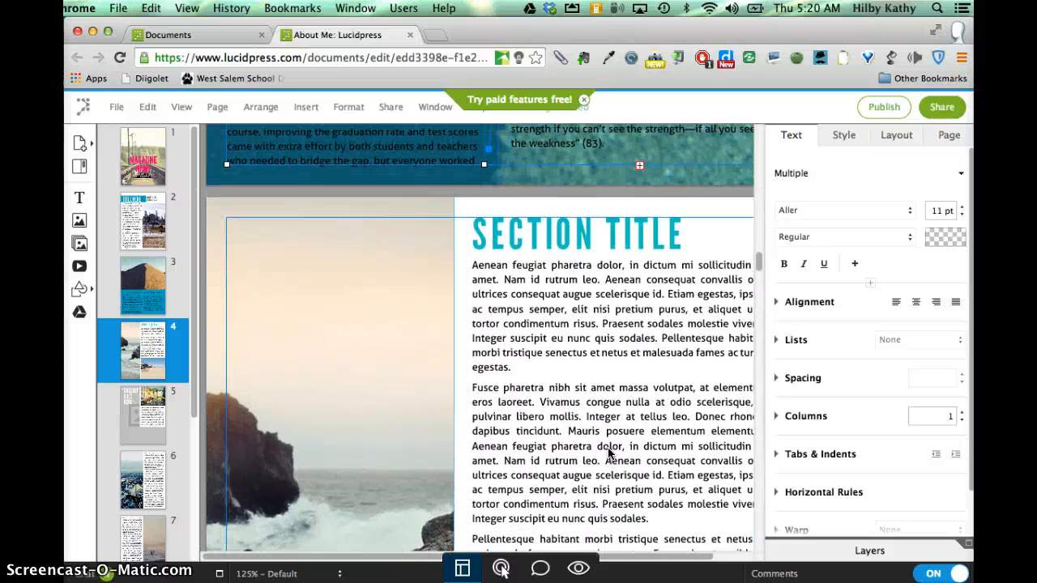
pyautogui.scroll(2, 610, 453)
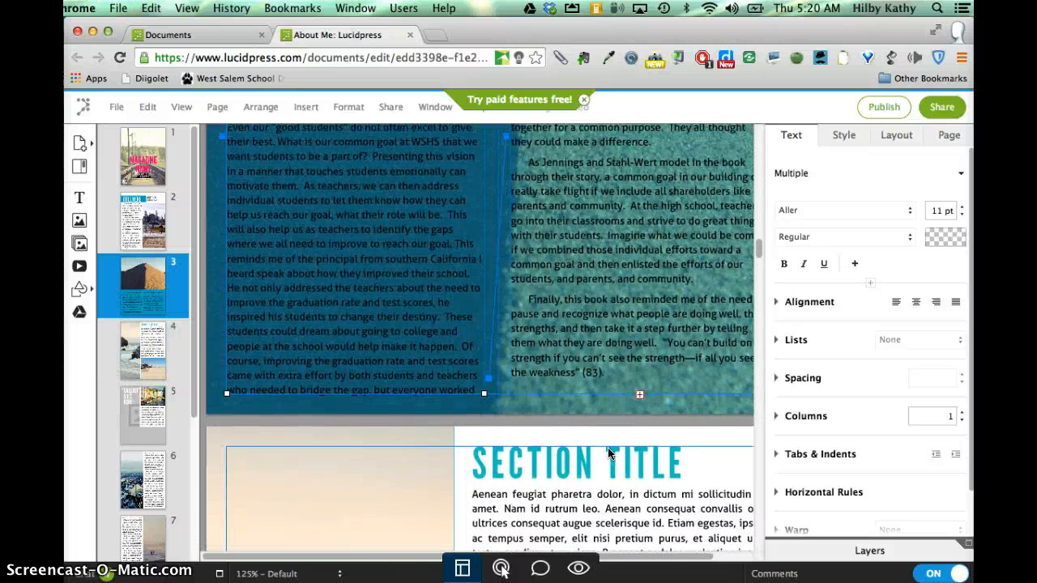
pyautogui.scroll(2, 609, 453)
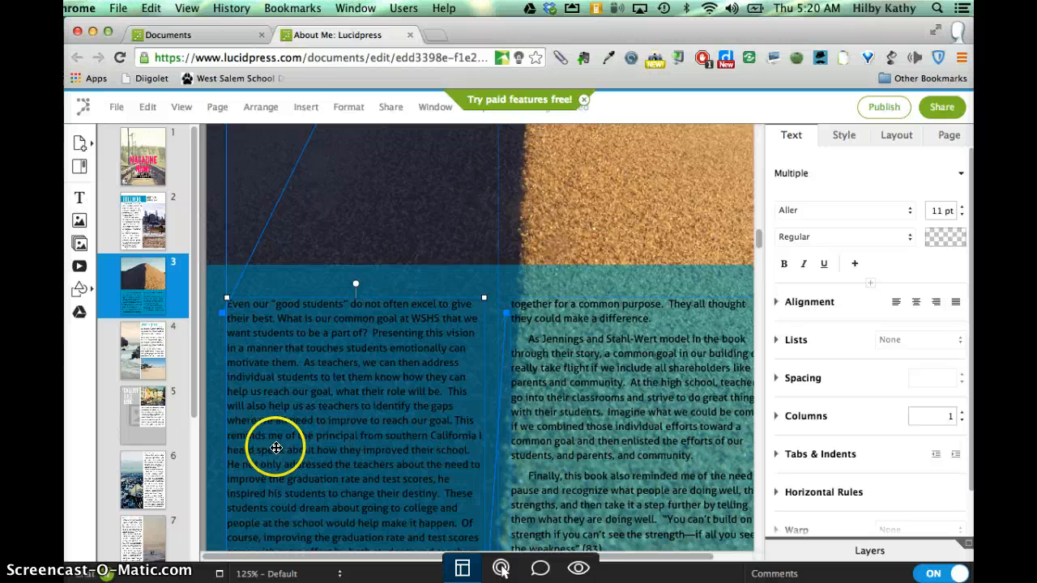
# Look through the thumbnails of the remaining magazine pages.
pyautogui.scroll(-2, 154, 422)
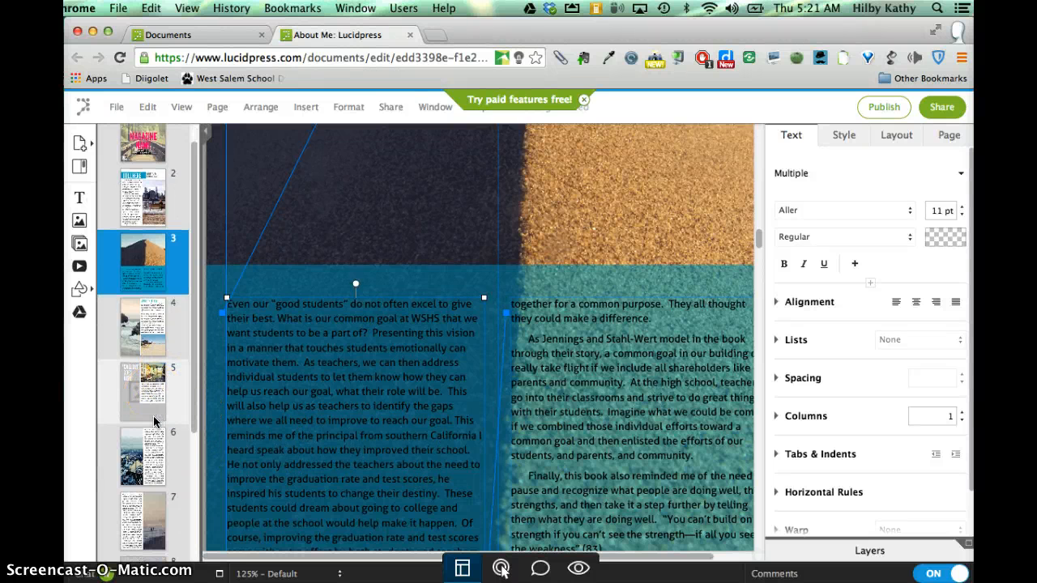
pyautogui.scroll(-6, 154, 422)
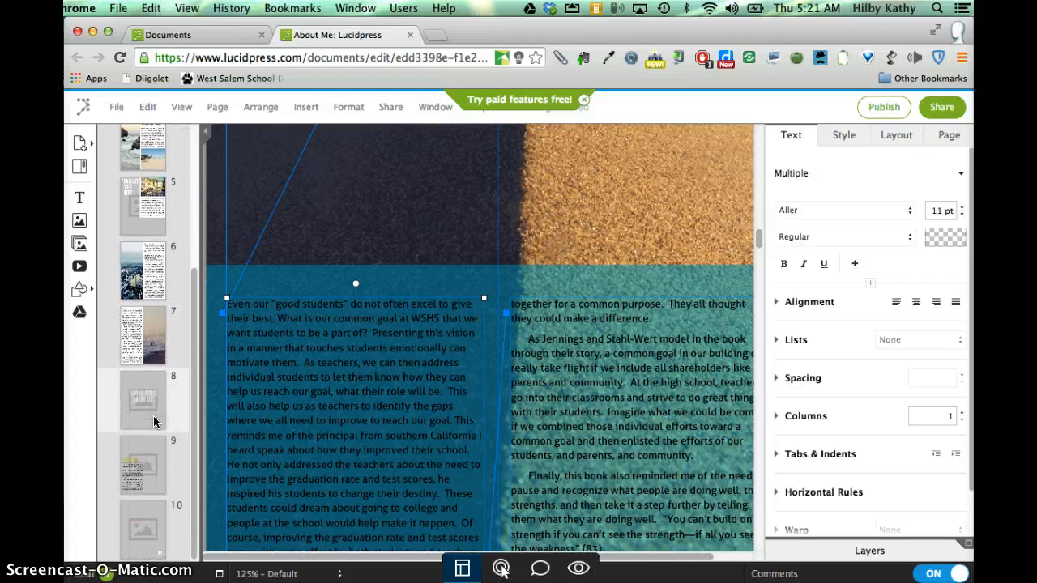
pyautogui.scroll(6, 154, 417)
pyautogui.scroll(1, 157, 422)
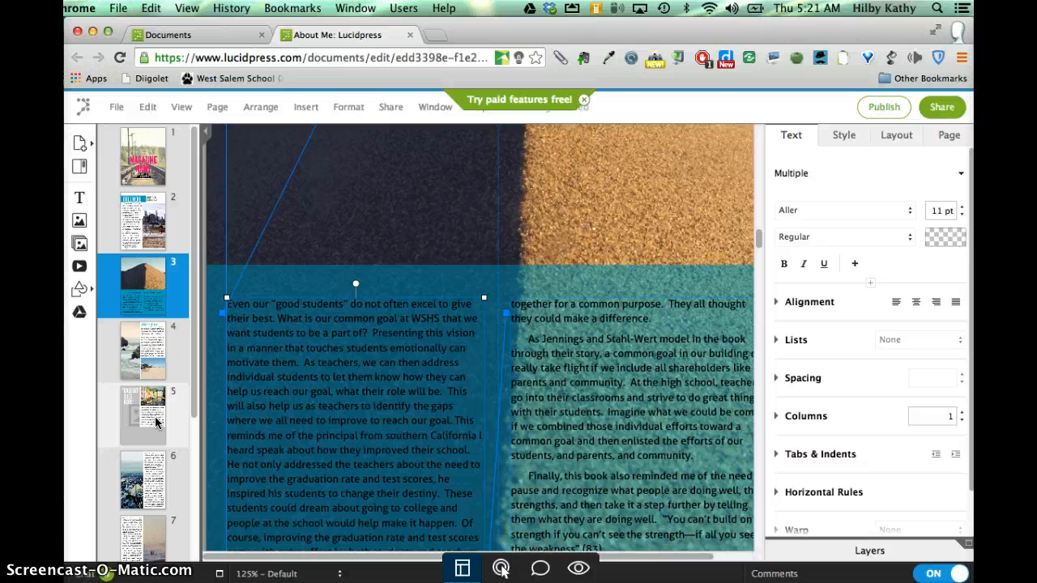
pyautogui.moveTo(157, 422)
pyautogui.mouseDown()
pyautogui.moveTo(151, 251)
pyautogui.moveTo(139, 425)
pyautogui.mouseUp()
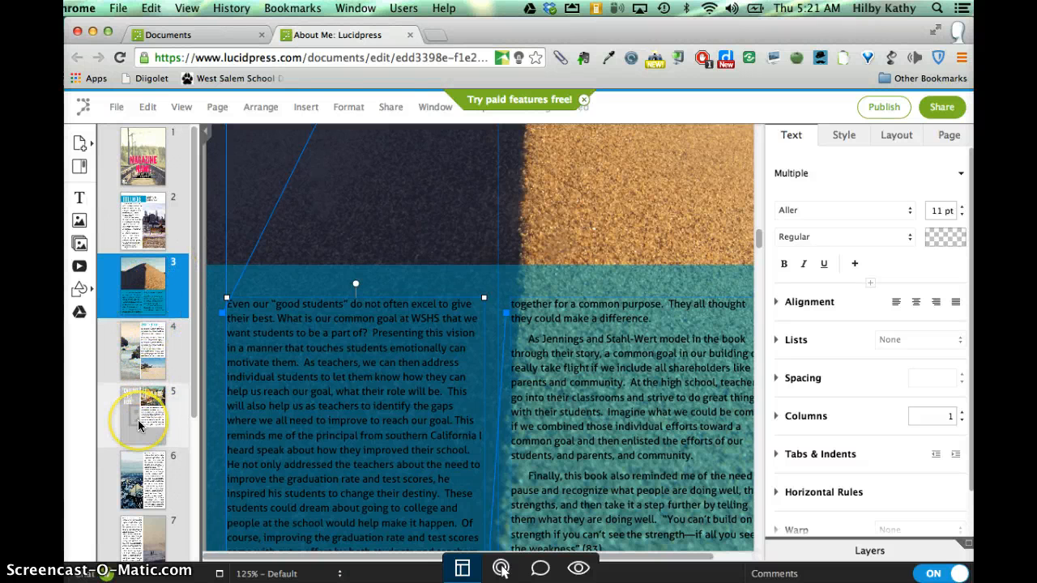
pyautogui.scroll(-6, 139, 426)
pyautogui.scroll(3, 139, 425)
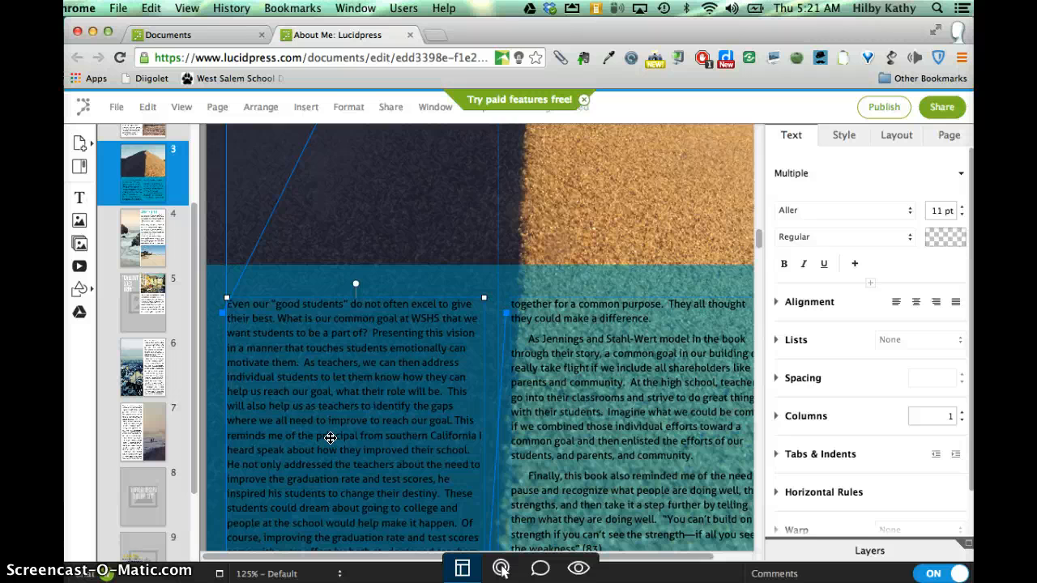
# Extend the second column's text box on page 3 upward over the dune photo to just below the page's top margin.
pyautogui.scroll(-3, 331, 437)
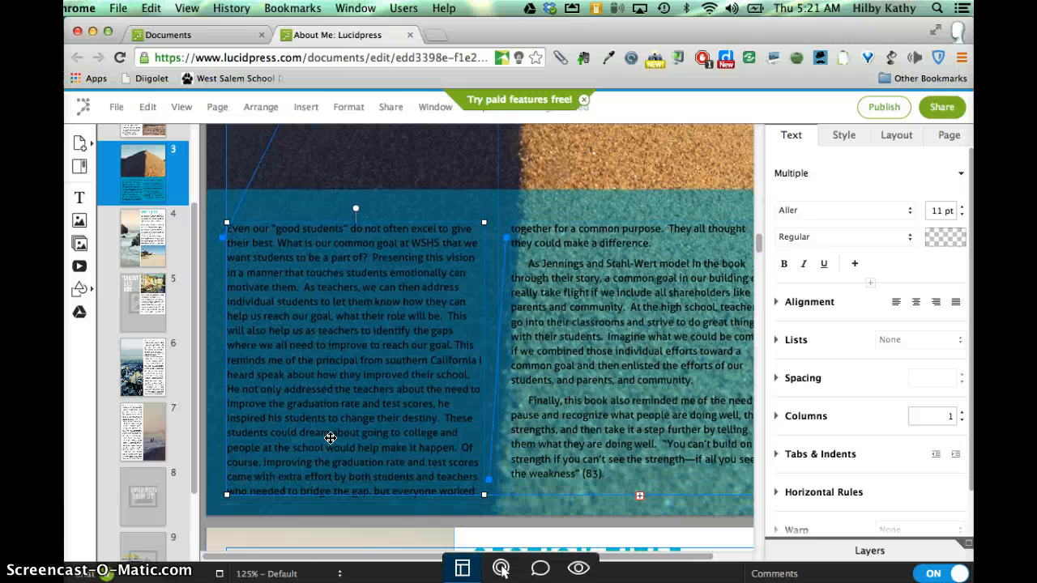
pyautogui.scroll(3, 368, 302)
pyautogui.click(367, 302)
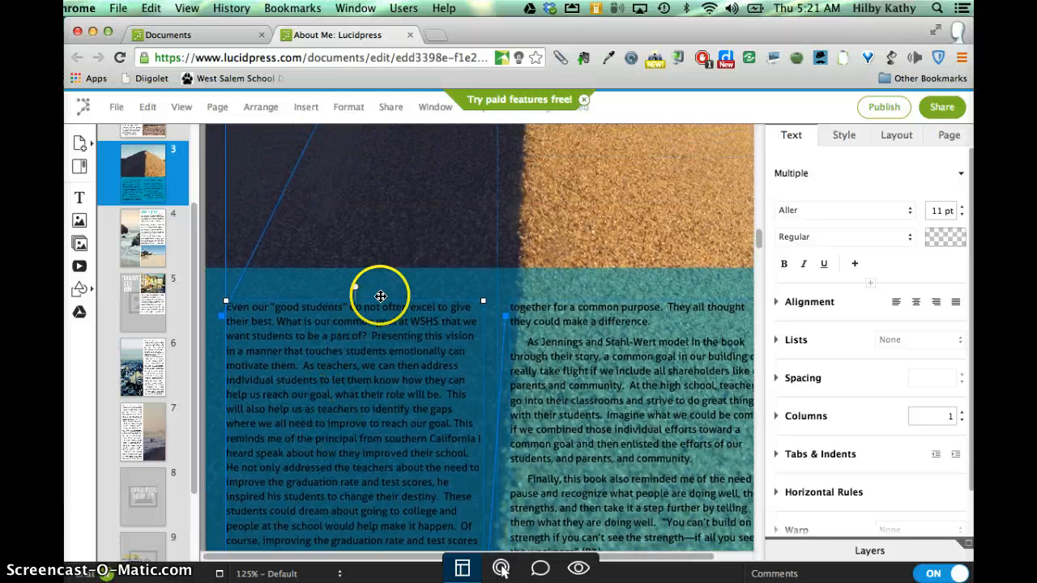
pyautogui.scroll(6, 582, 322)
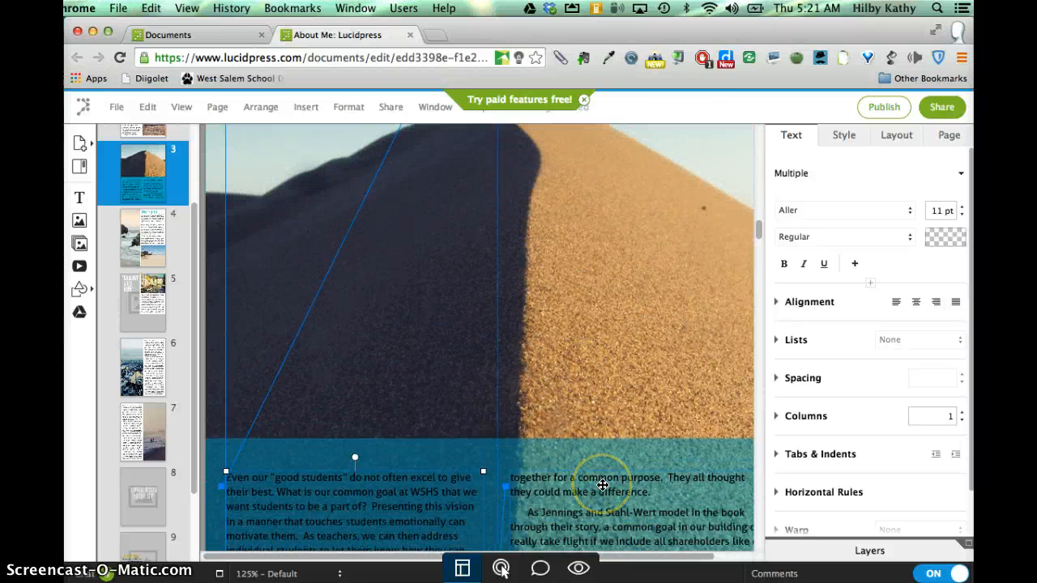
pyautogui.click(603, 484)
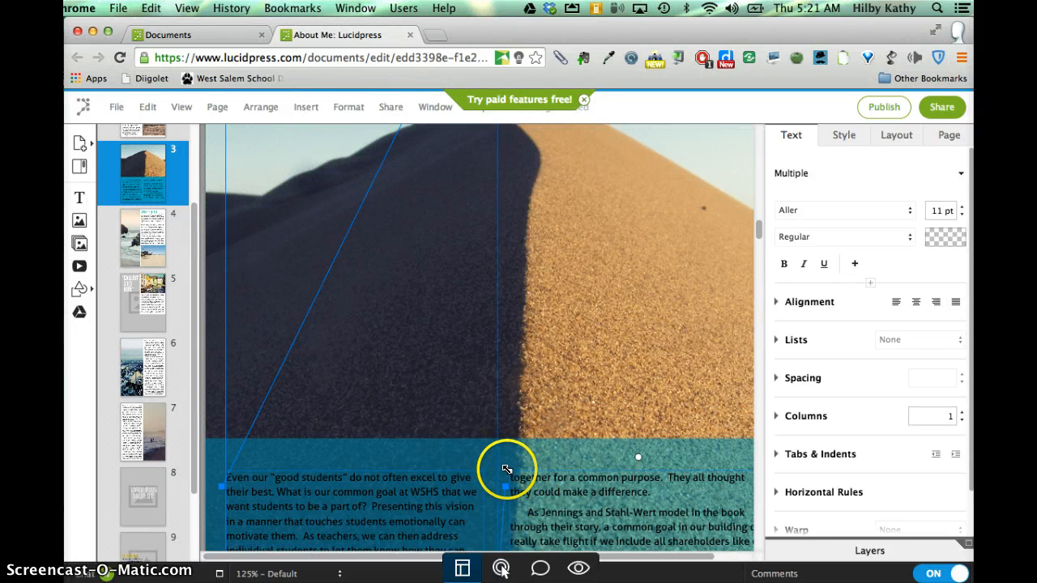
pyautogui.moveTo(510, 467); pyautogui.dragTo(512, 139)
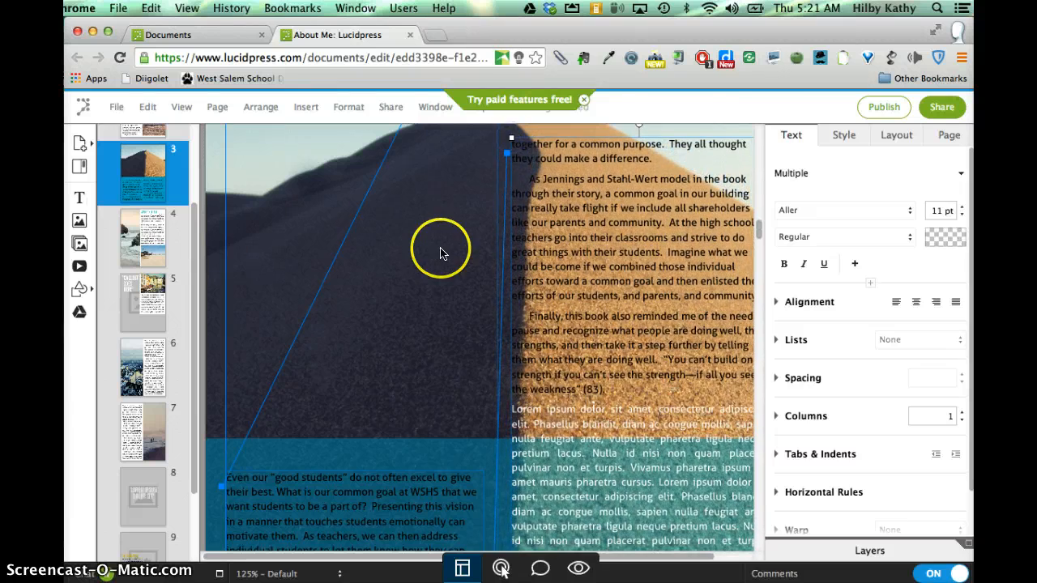
pyautogui.scroll(5, 440, 247)
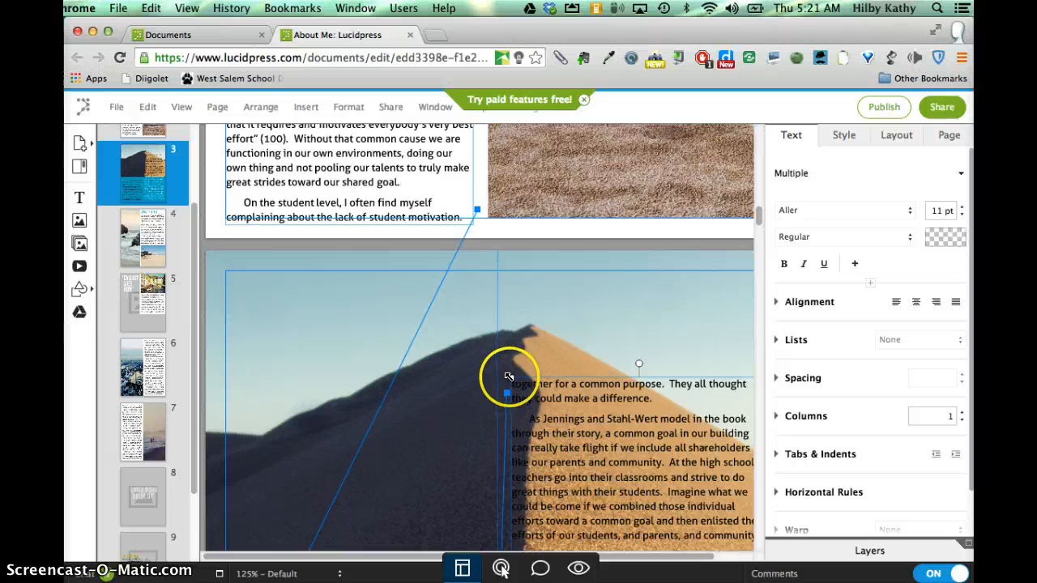
pyautogui.moveTo(508, 375); pyautogui.dragTo(507, 289)
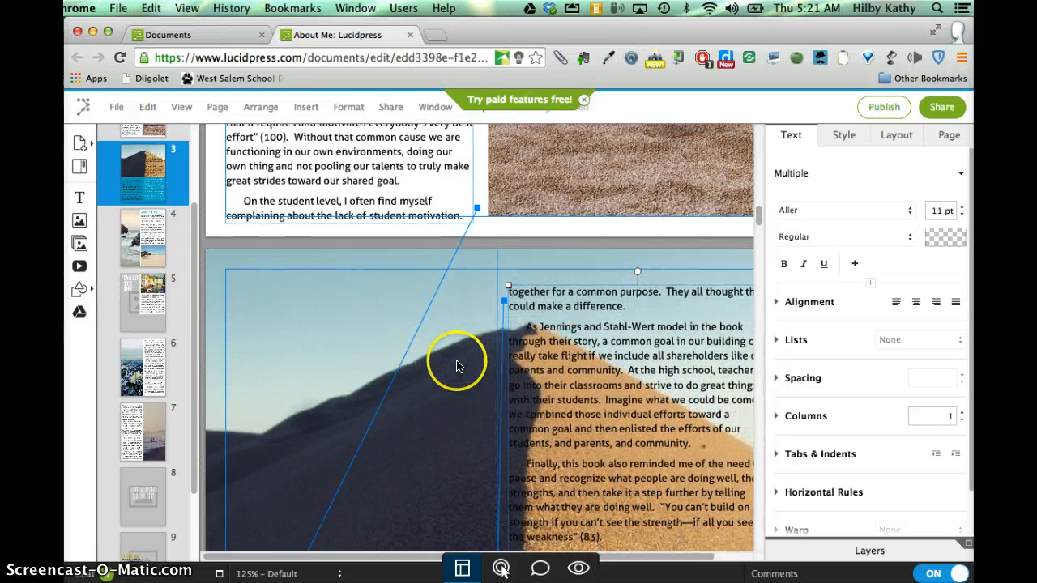
# Examine how the essay and the remaining placeholder text fill the enlarged second column on page 3.
pyautogui.scroll(-10, 459, 407)
pyautogui.scroll(-3, 463, 407)
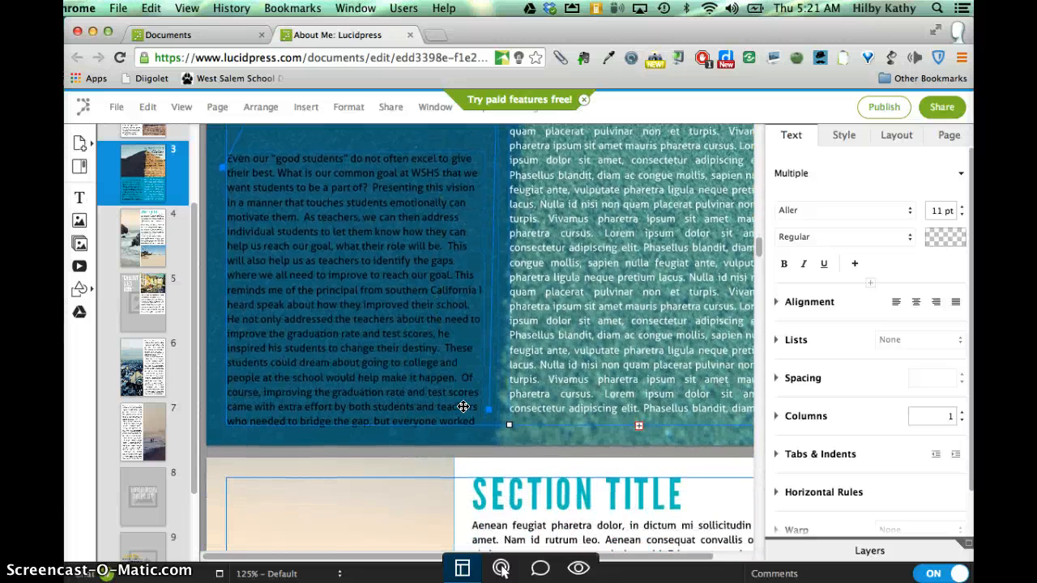
pyautogui.scroll(1, 463, 407)
pyautogui.scroll(4, 463, 407)
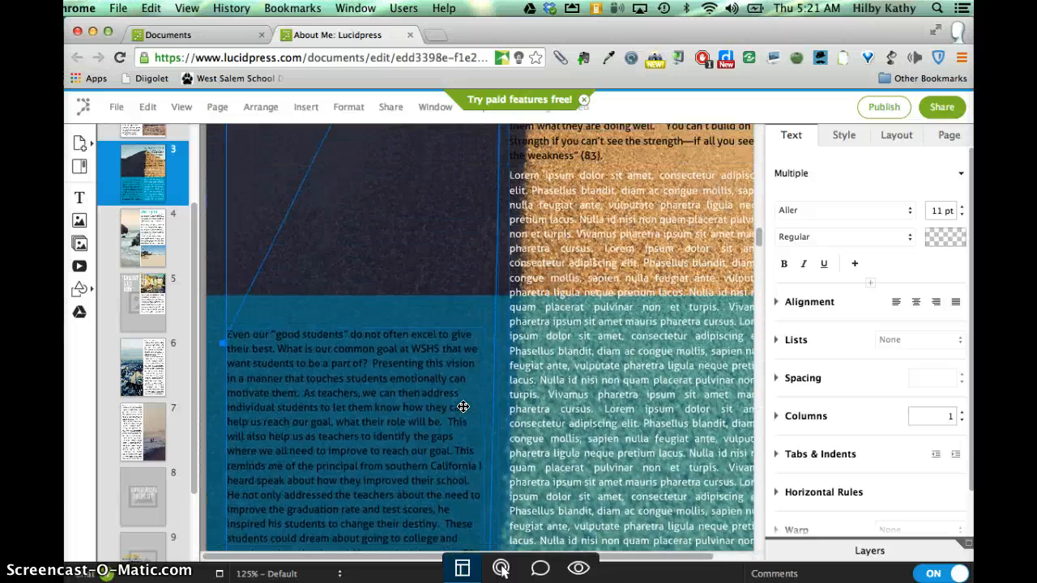
pyautogui.scroll(-5, 622, 325)
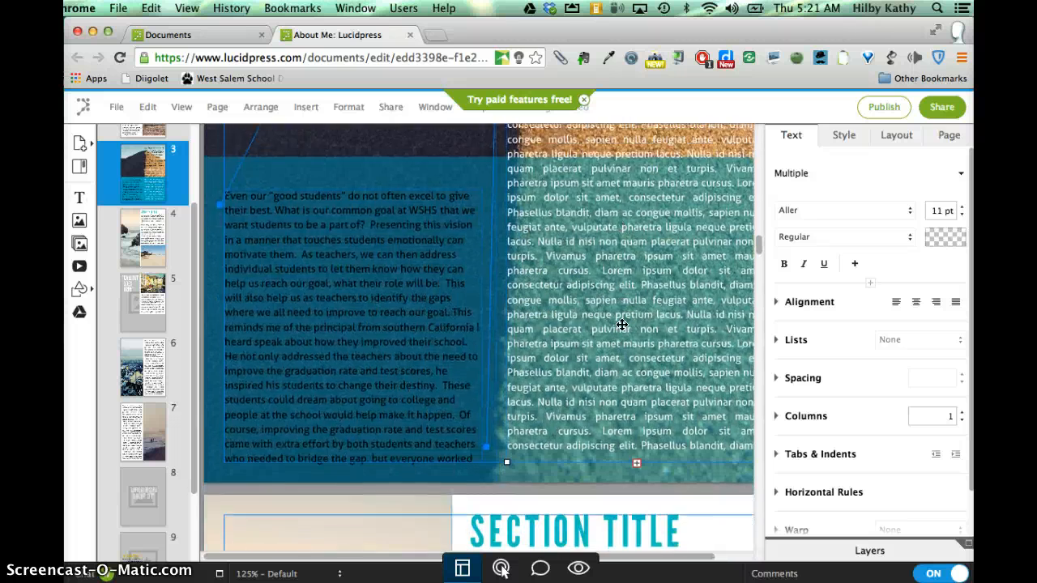
pyautogui.scroll(6, 622, 325)
pyautogui.scroll(5, 622, 325)
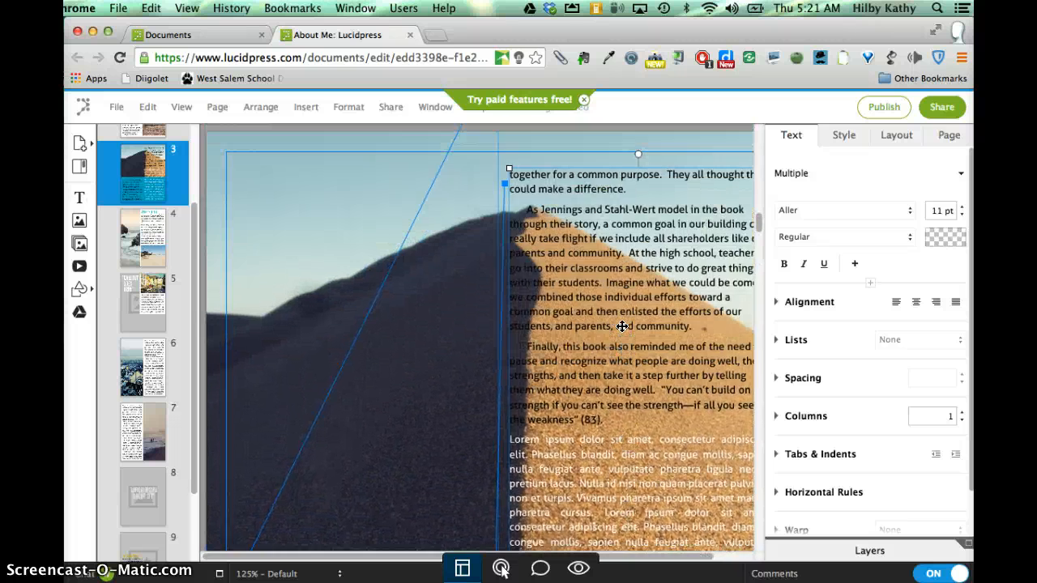
pyautogui.scroll(-4, 622, 325)
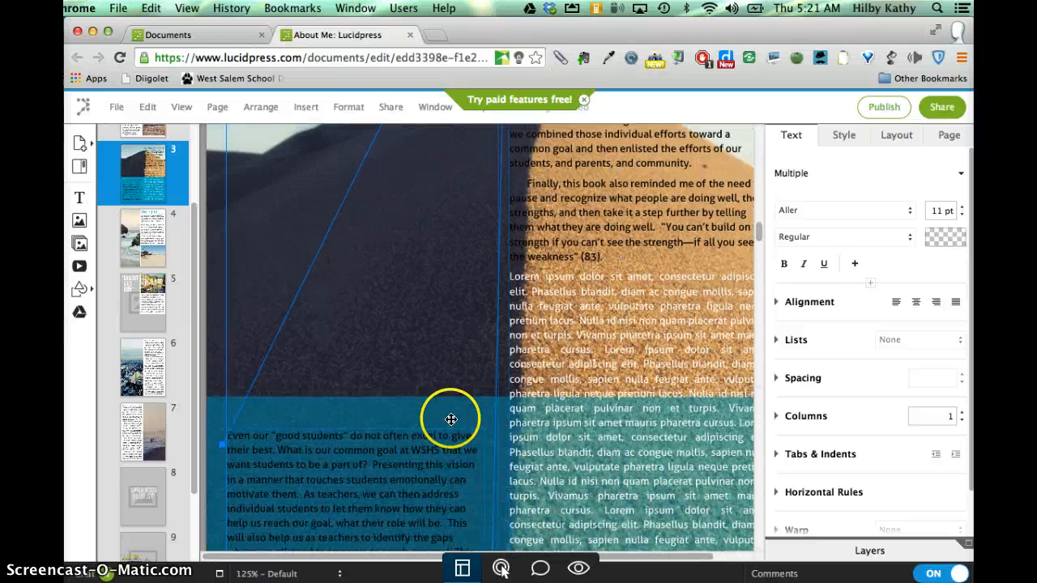
# Open the image manager for the city skyline photo on page 2.
pyautogui.scroll(10, 427, 378)
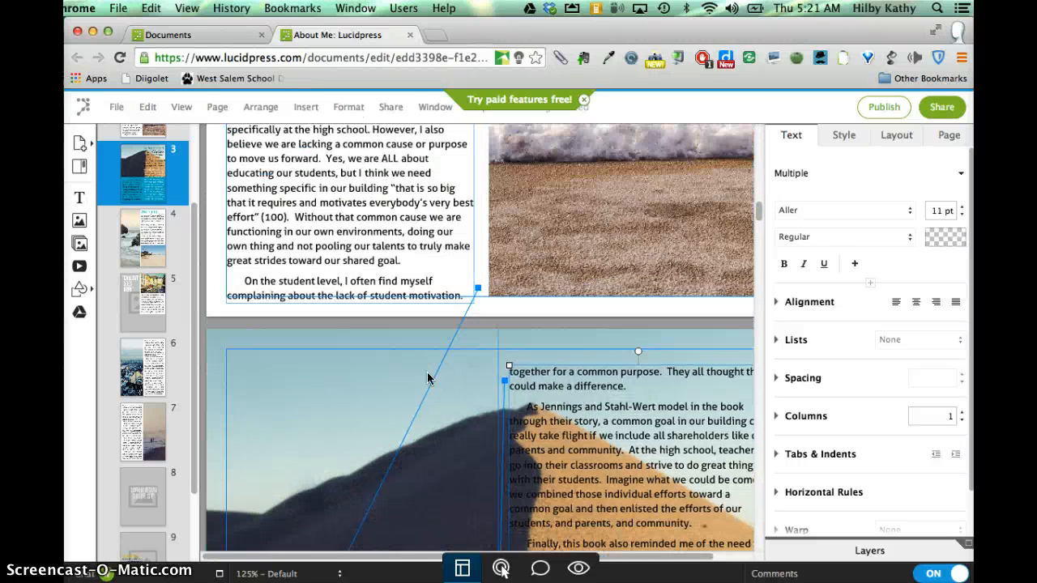
pyautogui.scroll(2, 427, 378)
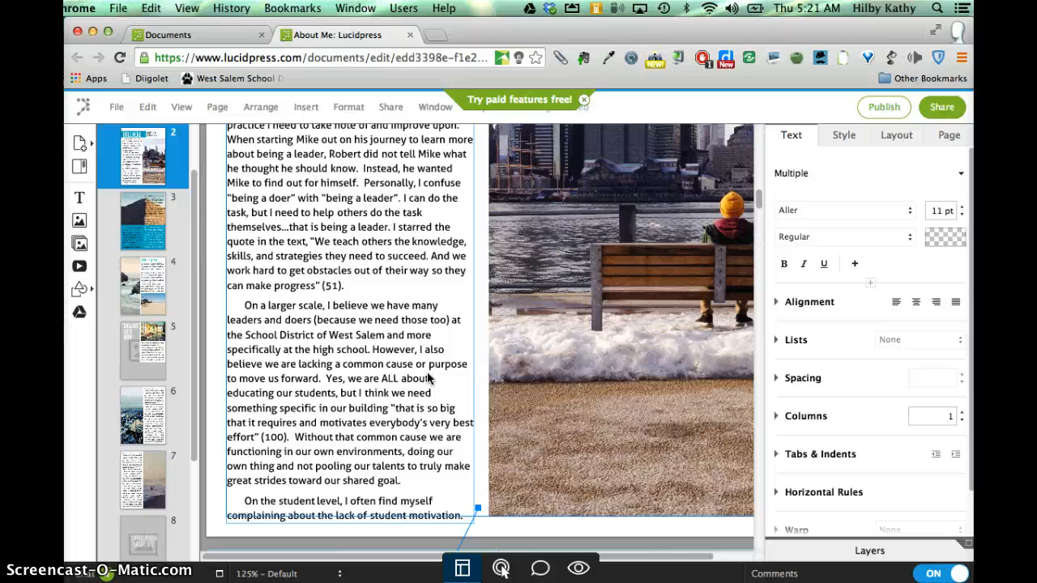
pyautogui.scroll(3, 435, 365)
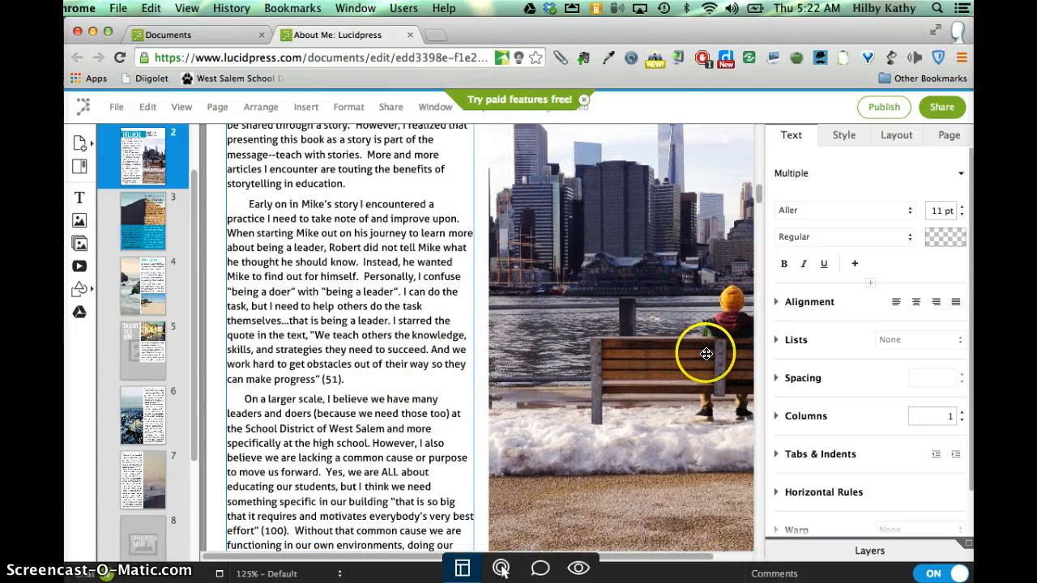
pyautogui.scroll(3, 707, 355)
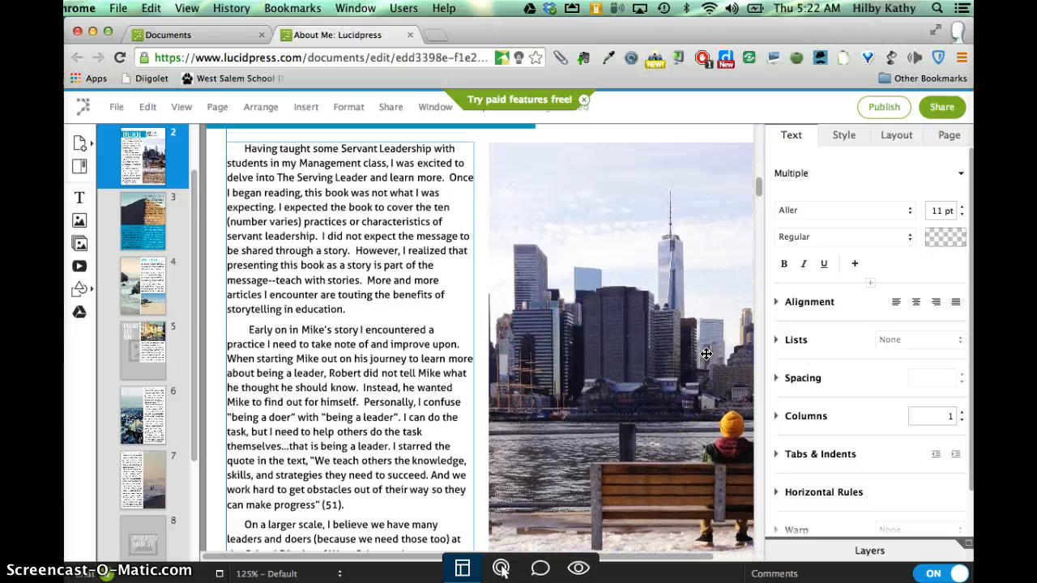
pyautogui.click(615, 296)
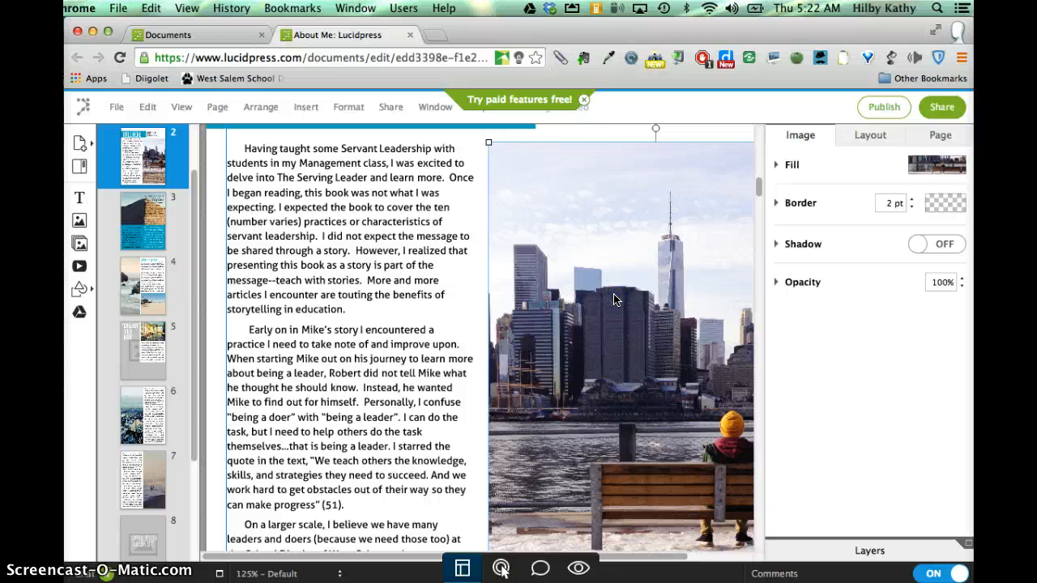
pyautogui.doubleClick(613, 300)
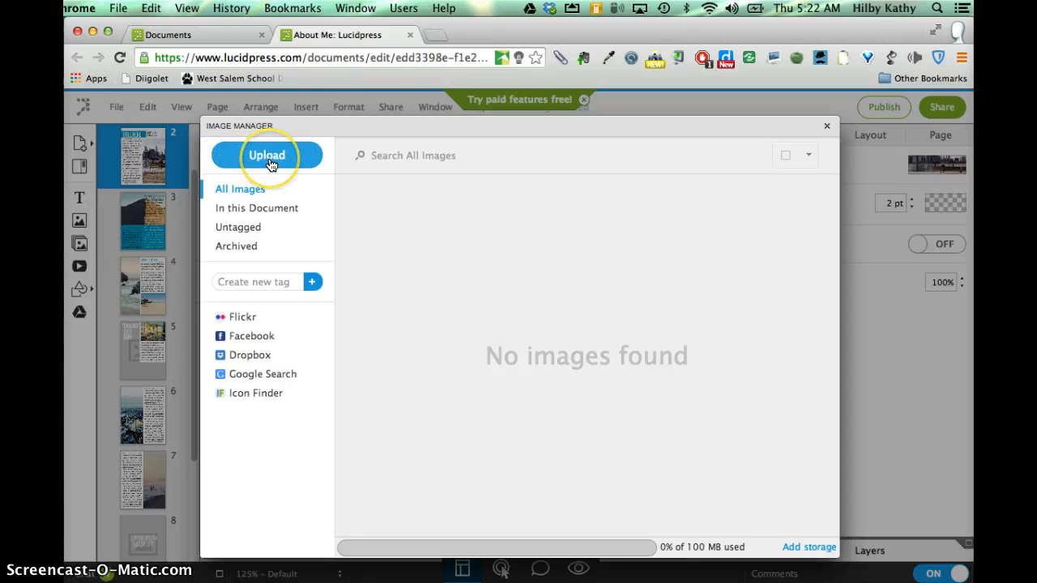
pyautogui.moveTo(313, 124); pyautogui.dragTo(318, 99)
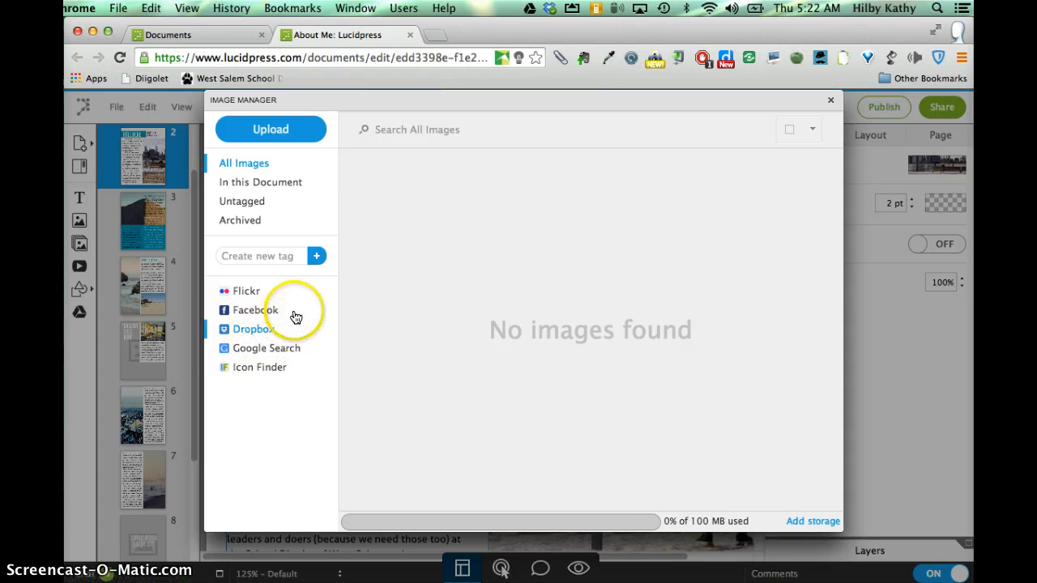
# Choose Google Search as the image source and search it for "ocean".
pyautogui.click(260, 331)
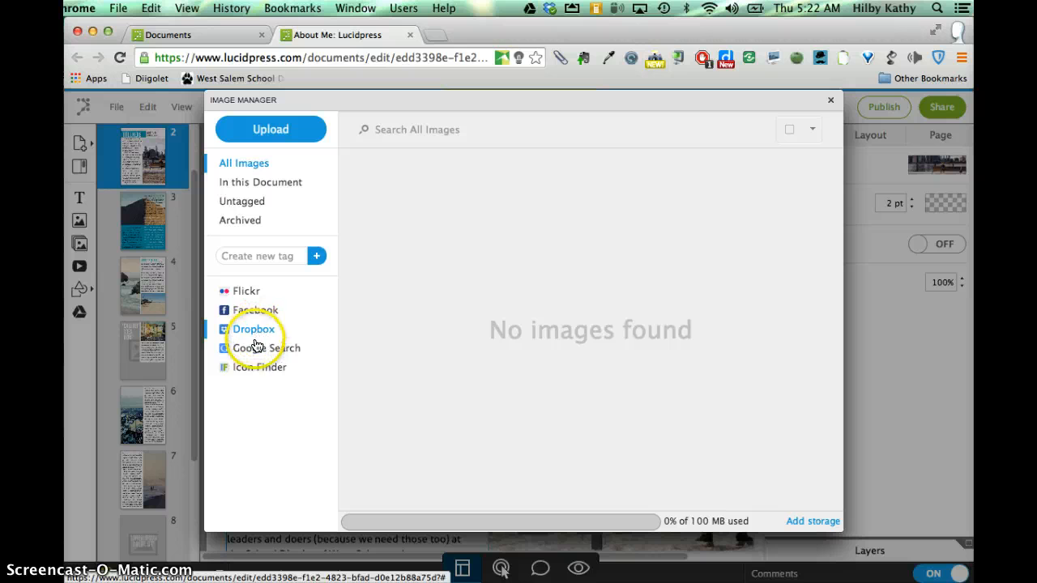
pyautogui.click(256, 349)
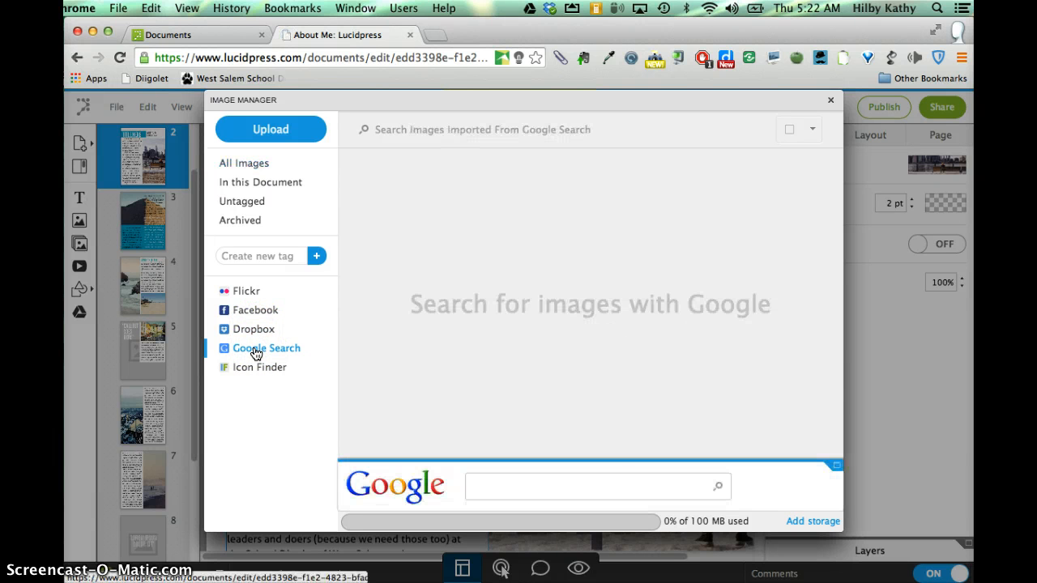
pyautogui.click(486, 485)
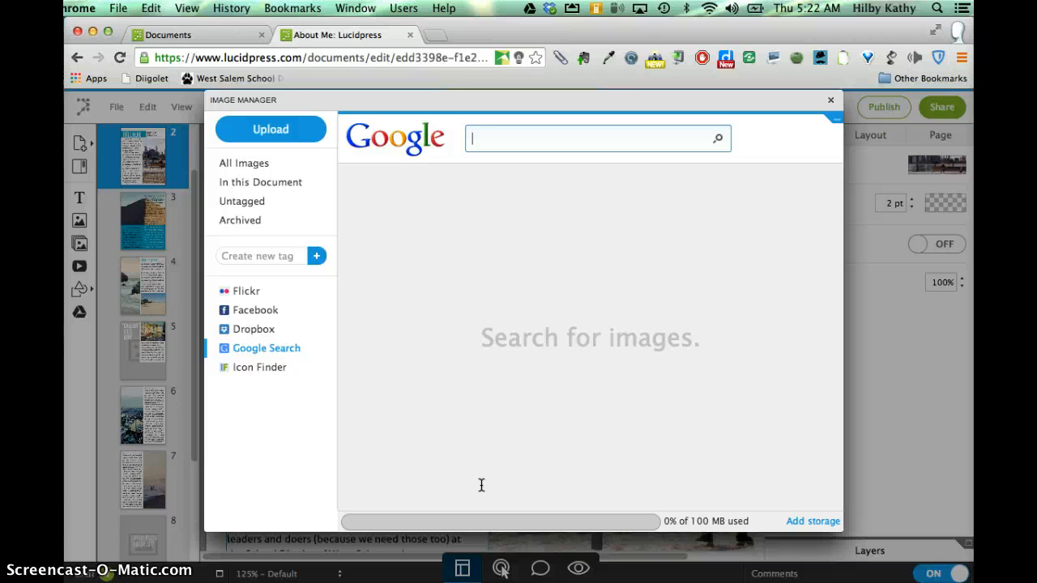
pyautogui.write('ocean')
pyautogui.press('Return')
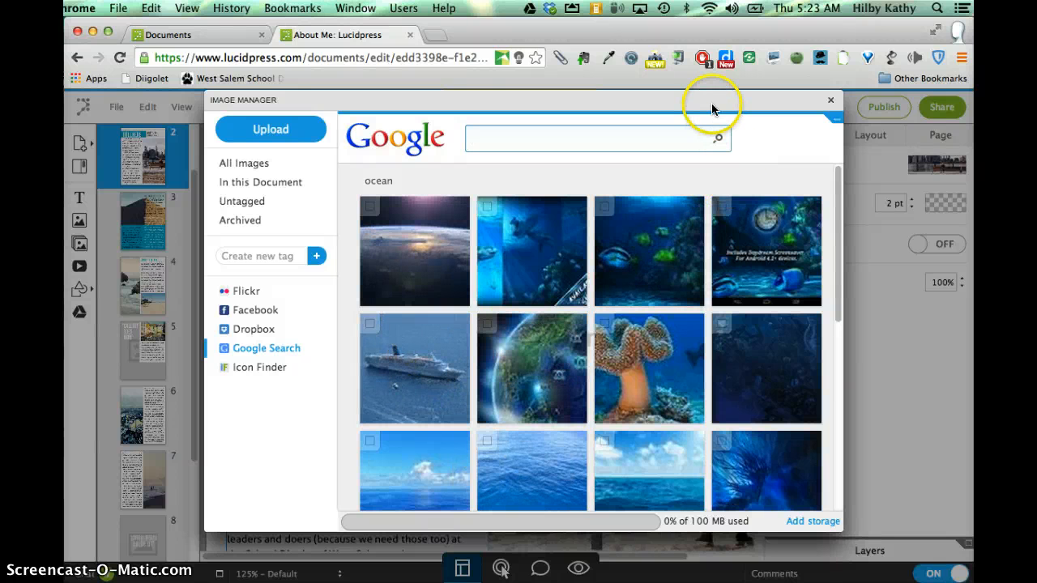
# Import the 1920 x 1080 ocean picture with white clouds above the horizon from the search results.
pyautogui.moveTo(711, 101); pyautogui.dragTo(691, 228)
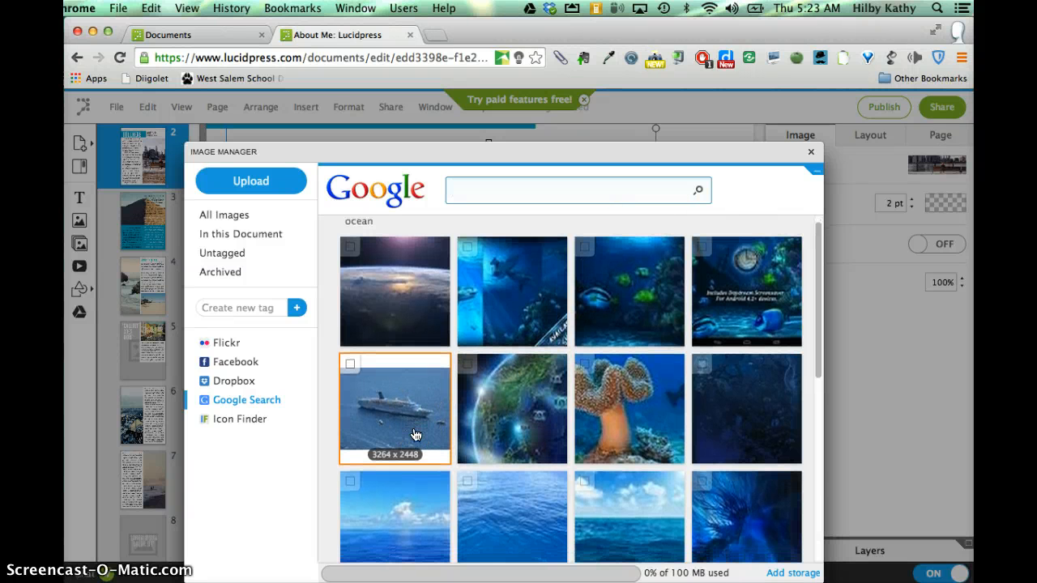
pyautogui.click(414, 435)
pyautogui.scroll(-2, 409, 435)
pyautogui.scroll(-3, 409, 435)
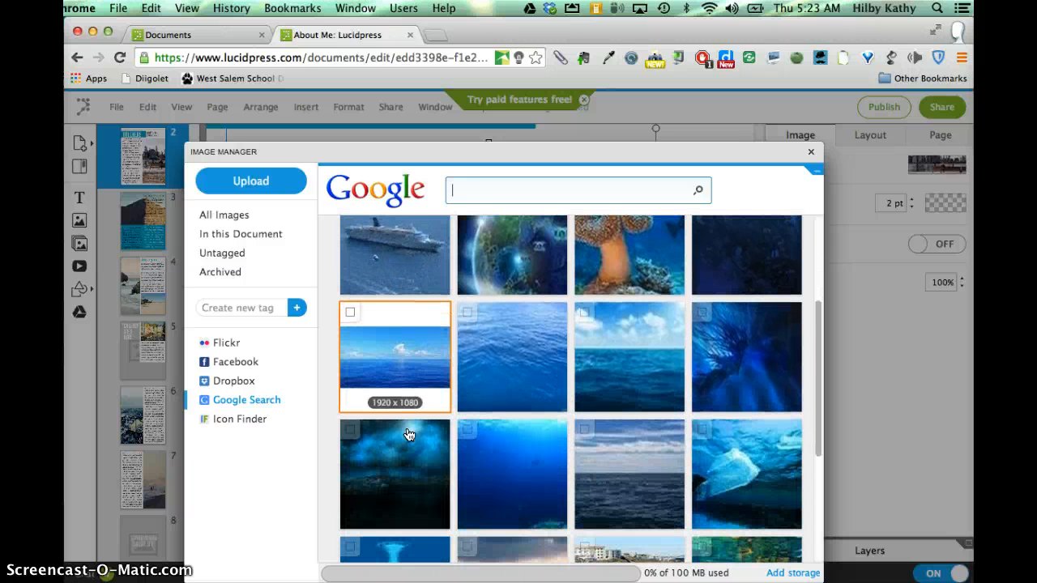
pyautogui.scroll(-2, 409, 435)
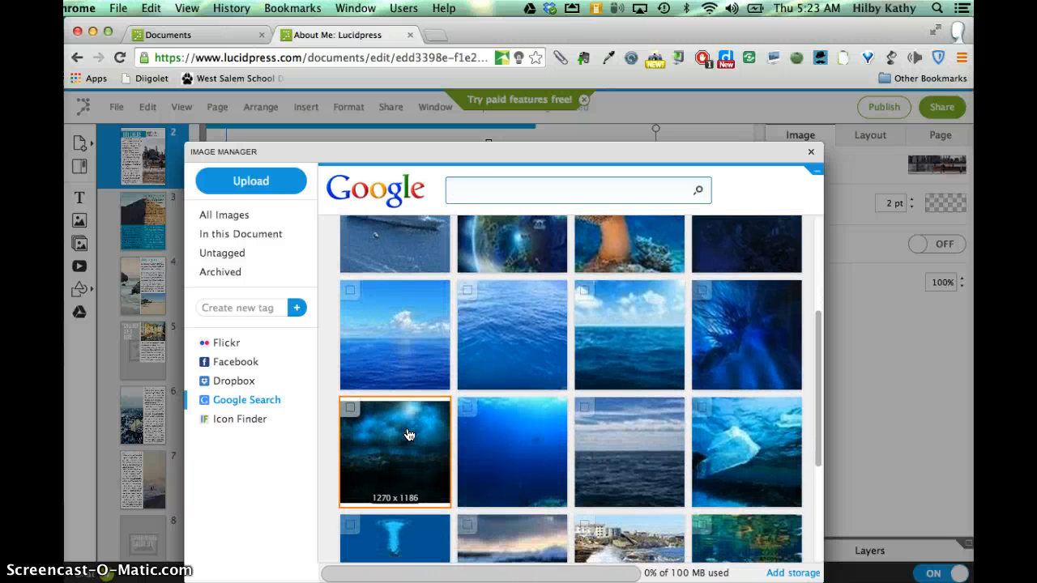
pyautogui.scroll(2, 389, 429)
pyautogui.click(347, 309)
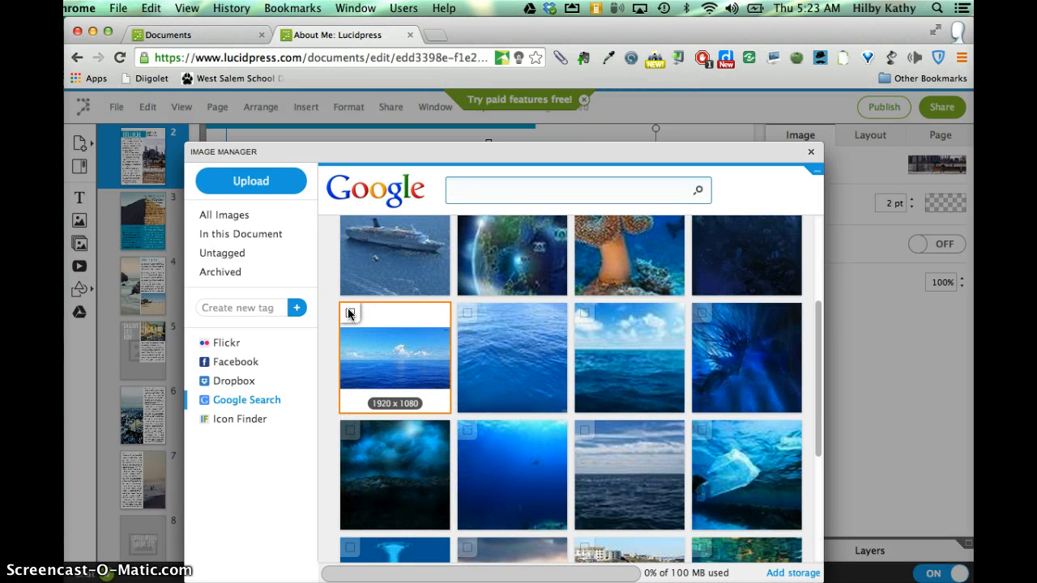
pyautogui.click(349, 312)
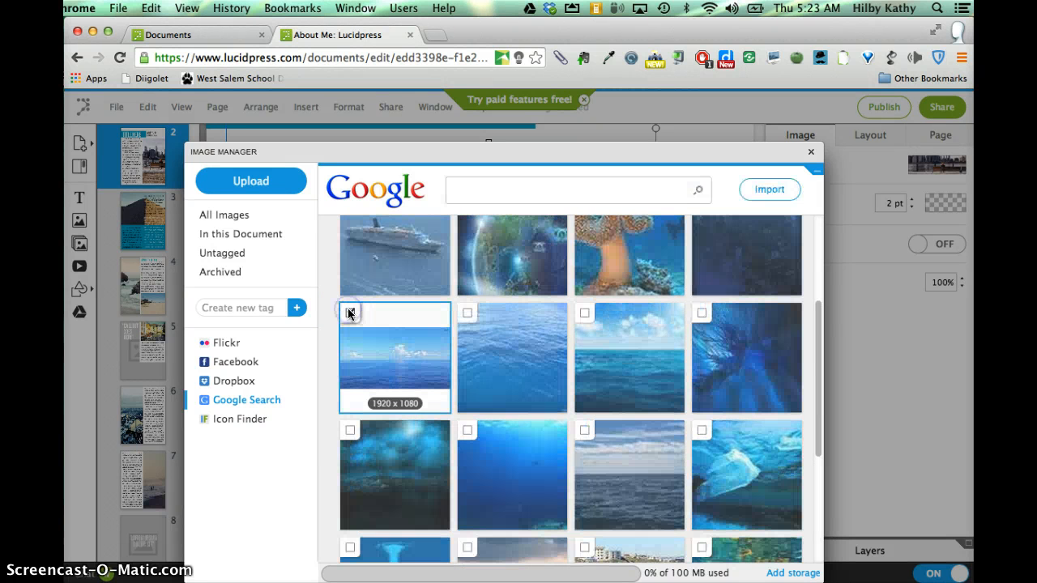
pyautogui.click(378, 346)
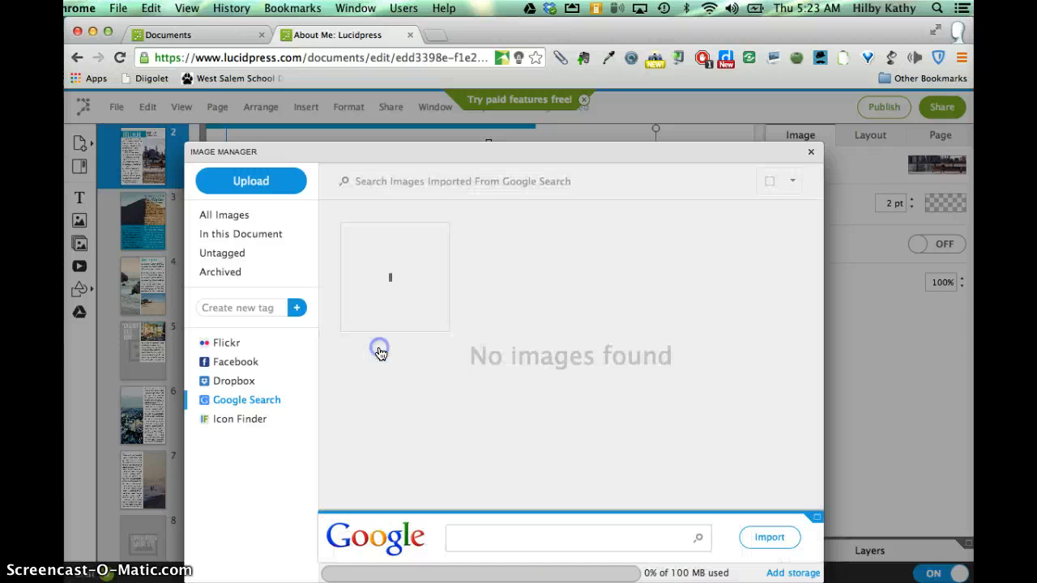
# Replace page 2's skyline photo with the imported ocean picture and check how it fills the frame.
pyautogui.click(395, 150)
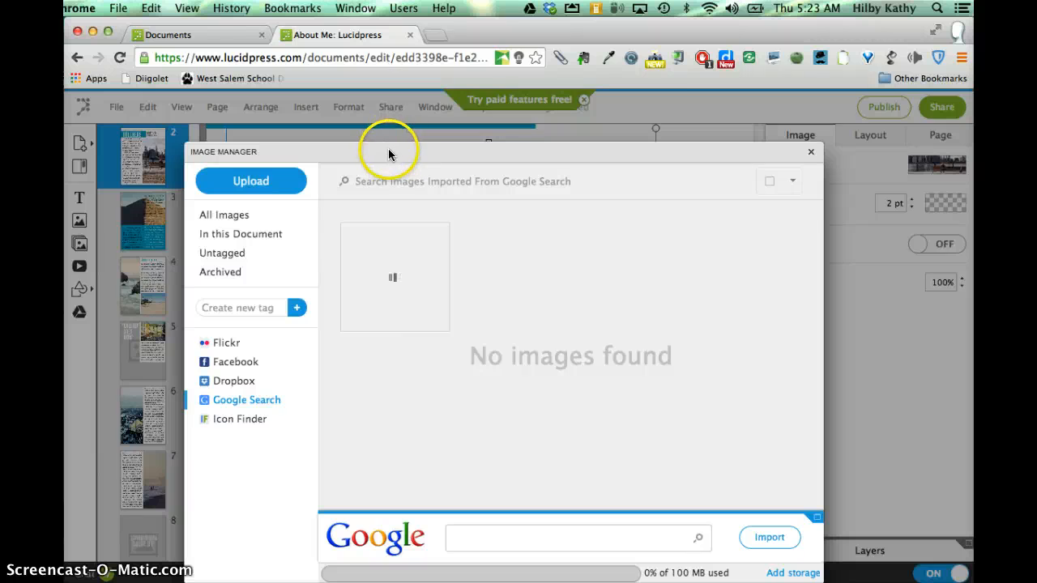
pyautogui.moveTo(388, 146); pyautogui.dragTo(390, 94)
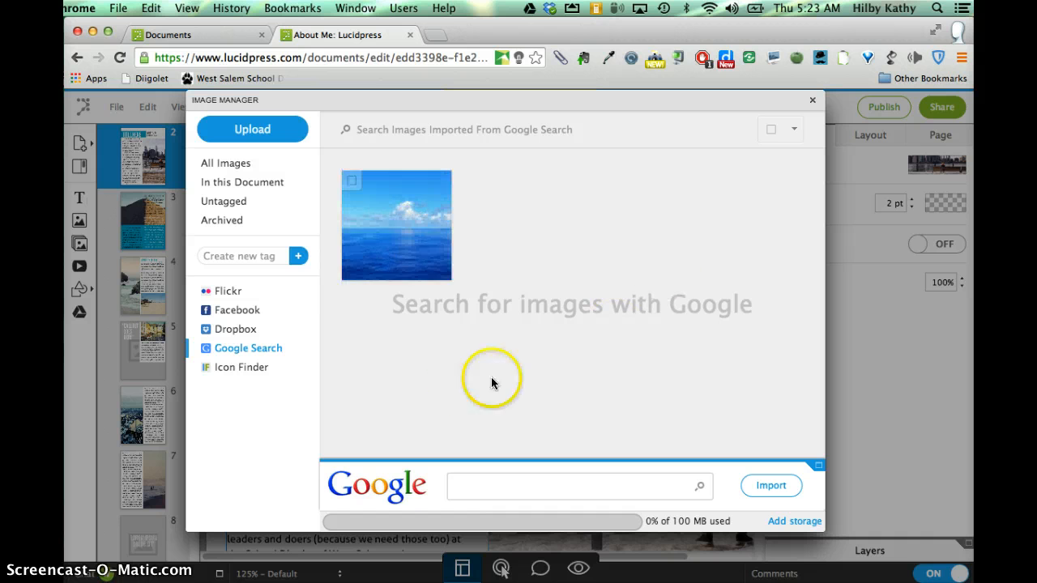
pyautogui.click(350, 181)
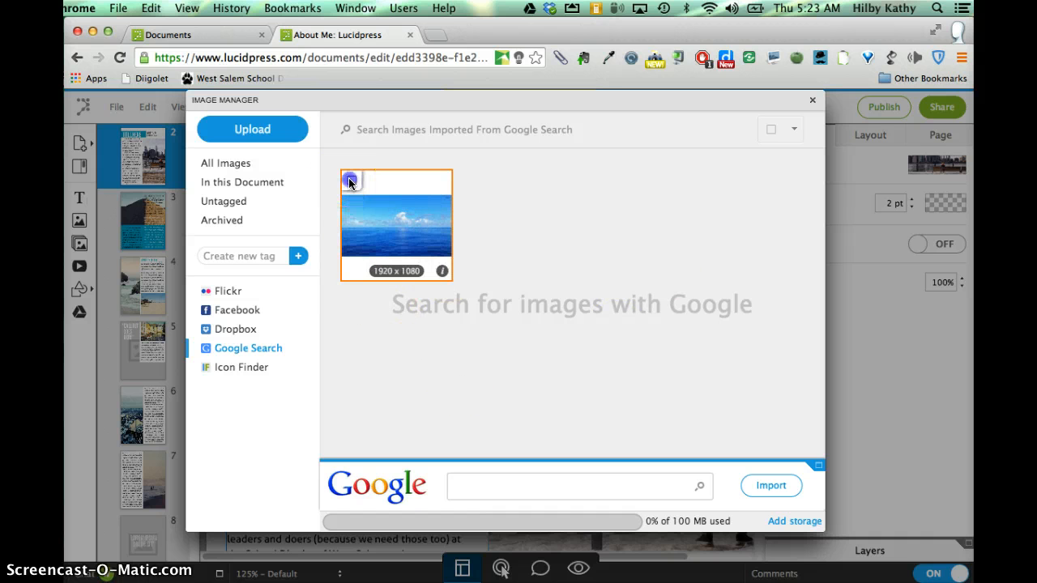
pyautogui.doubleClick(382, 209)
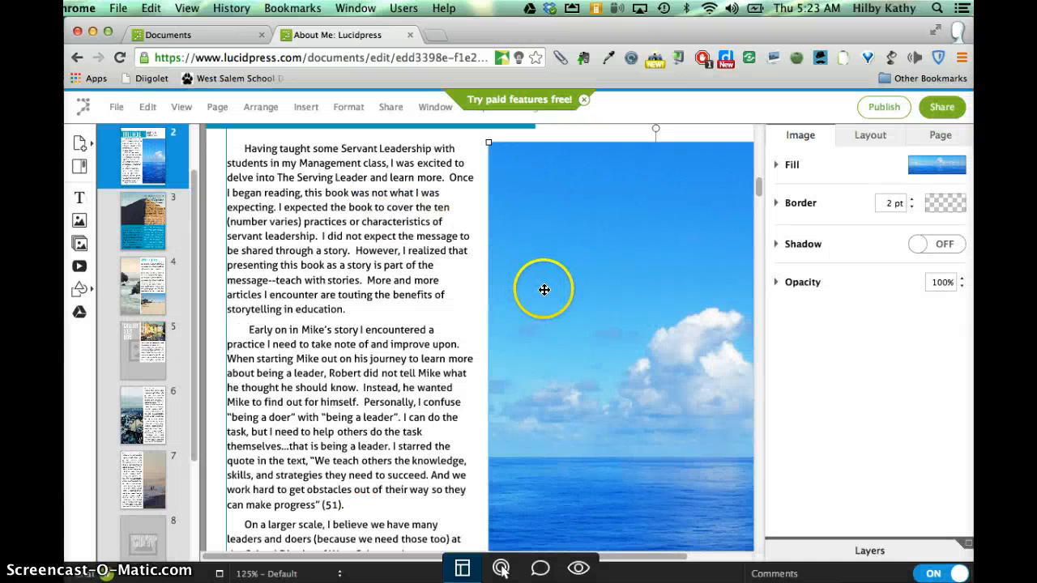
pyautogui.moveTo(544, 289); pyautogui.dragTo(610, 348)
pyautogui.scroll(-6, 610, 347)
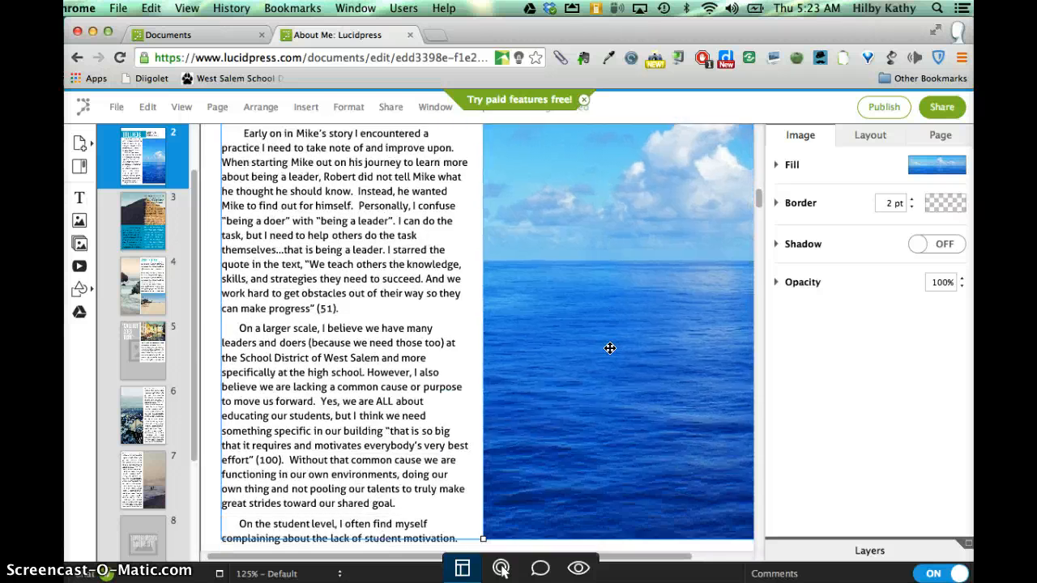
pyautogui.scroll(3, 610, 348)
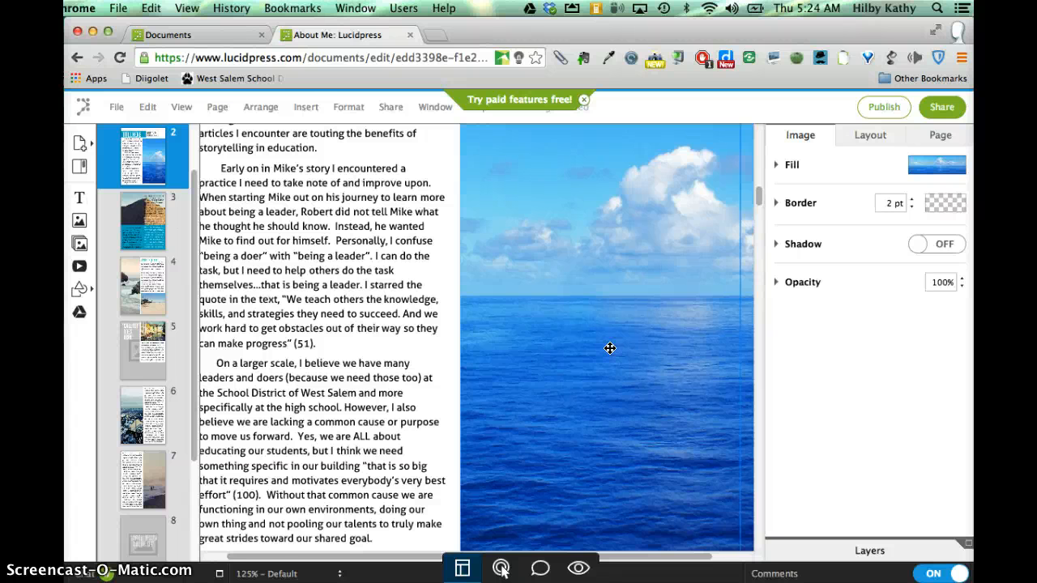
# Lower the opacity of page 2's ocean picture to 40% and look over the faded image.
pyautogui.scroll(6, 610, 347)
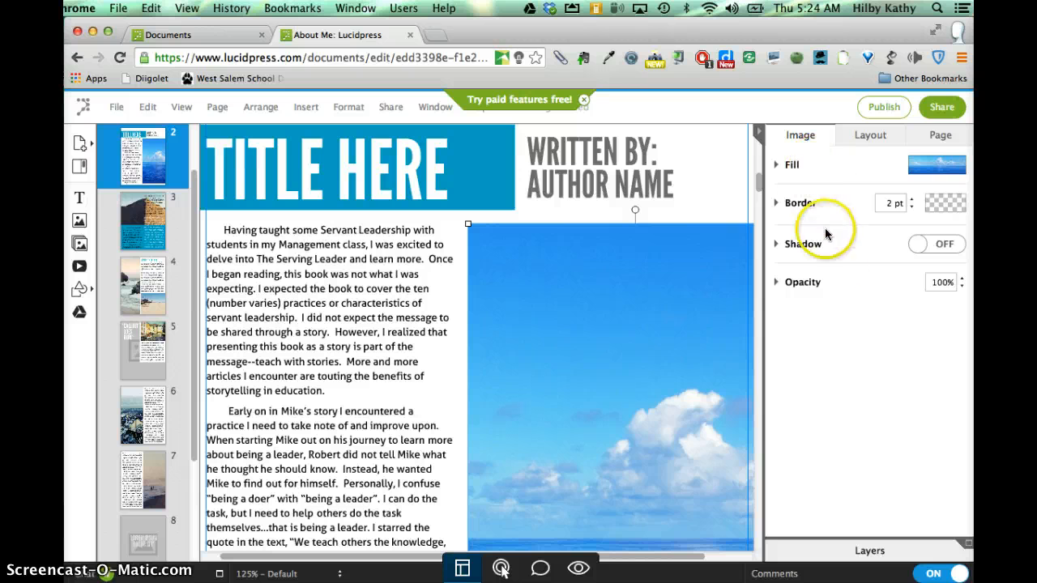
pyautogui.click(962, 284)
pyautogui.click(962, 287)
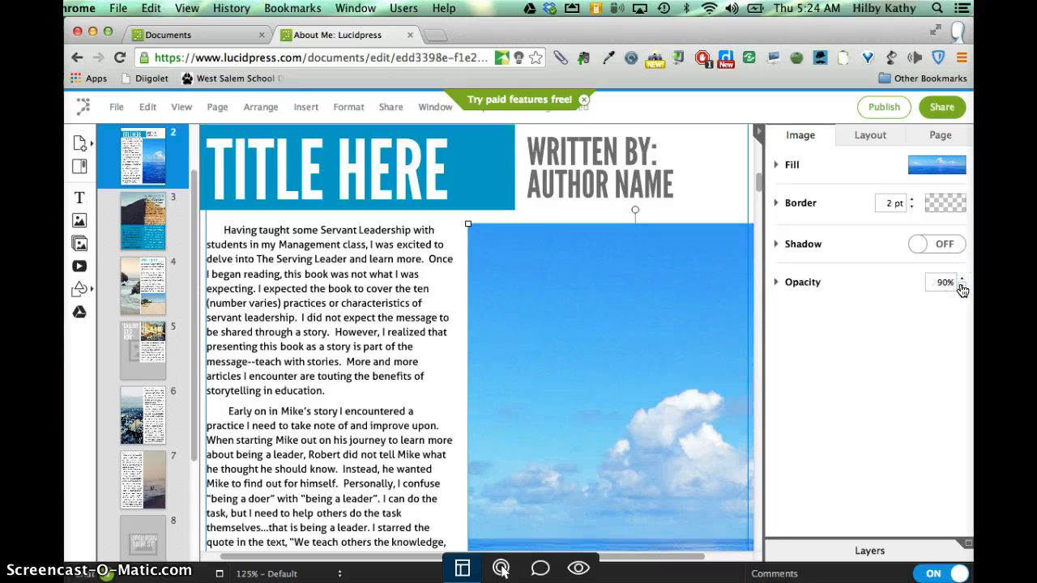
pyautogui.click(962, 287)
pyautogui.click(961, 288)
pyautogui.click(962, 287)
pyautogui.click(962, 288)
pyautogui.click(961, 288)
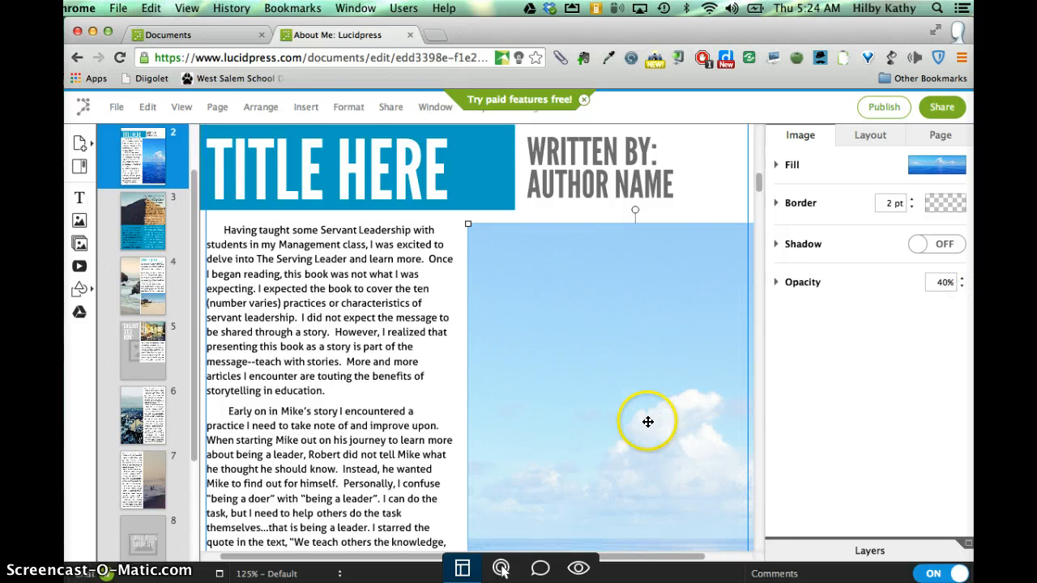
pyautogui.scroll(-5, 648, 419)
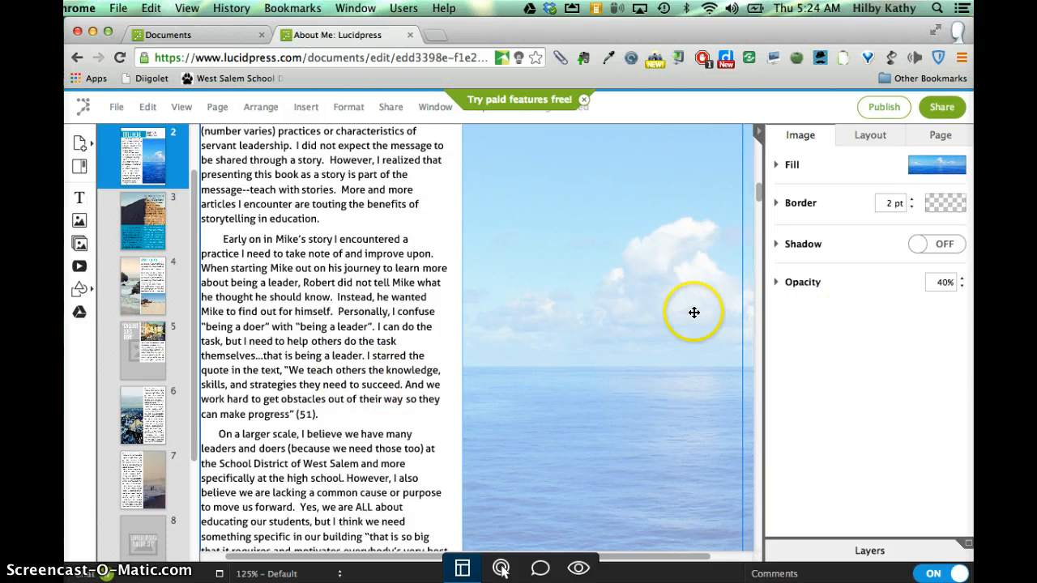
# Set the ocean picture's opacity back to 100%.
pyautogui.click(964, 283)
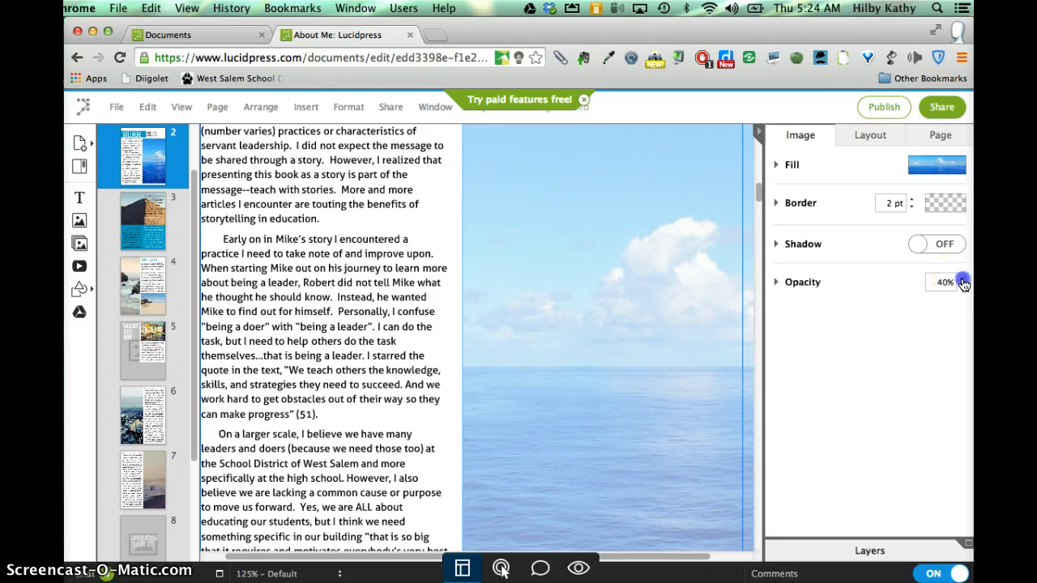
pyautogui.click(963, 281)
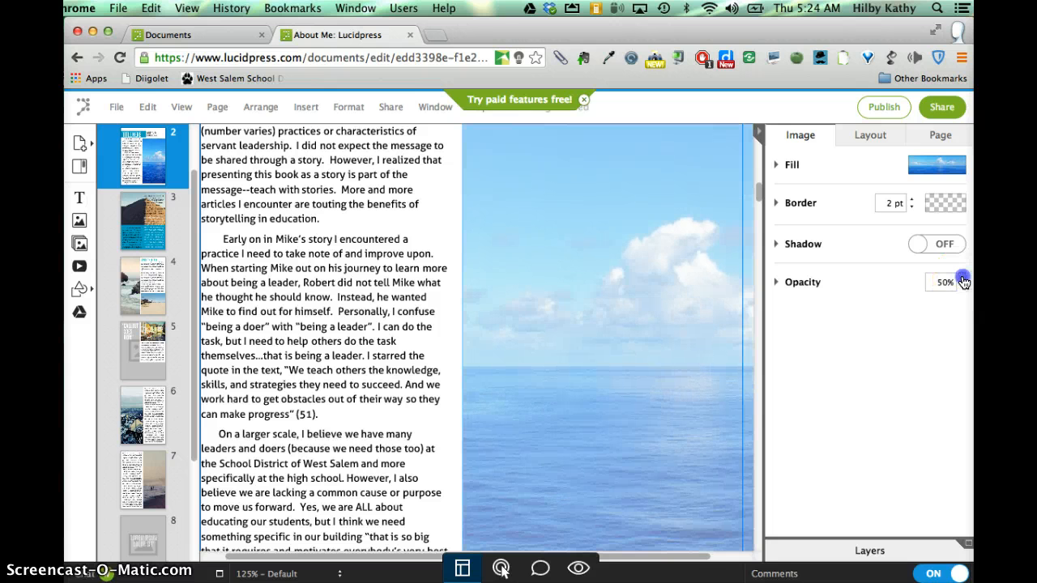
pyautogui.click(964, 280)
pyautogui.click(963, 280)
pyautogui.click(964, 280)
pyautogui.click(963, 281)
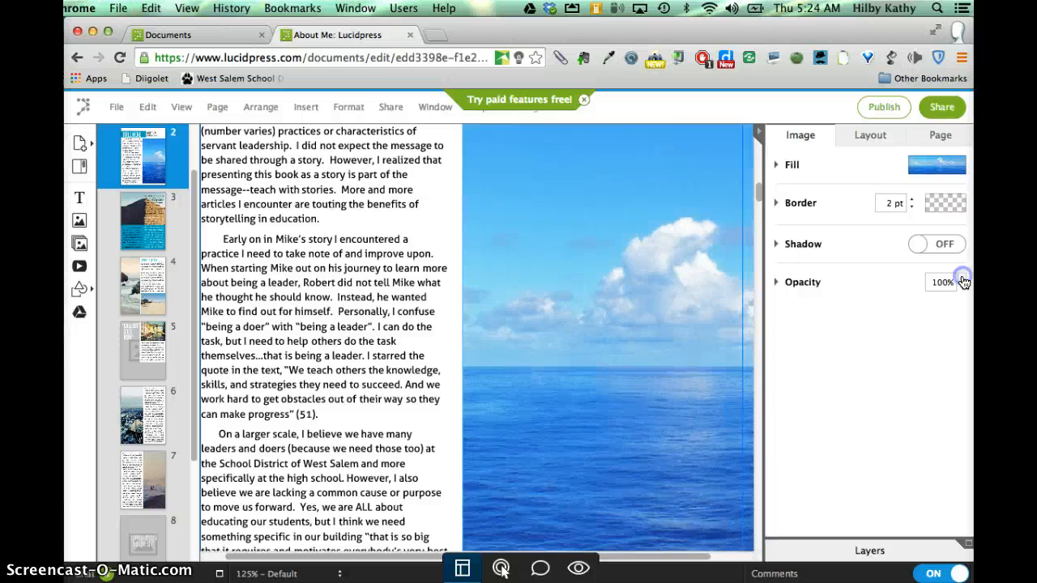
pyautogui.click(963, 280)
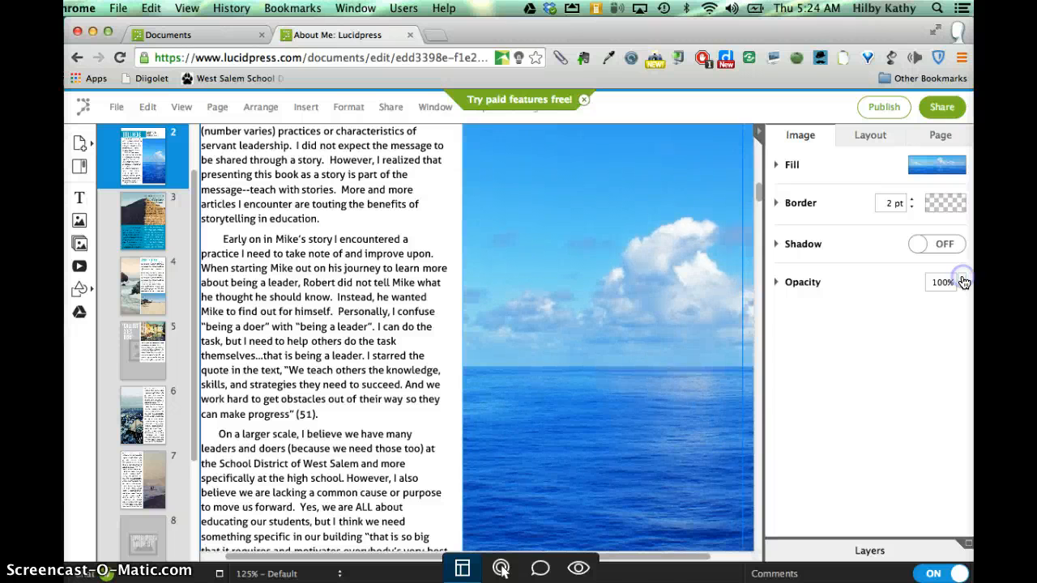
# Examine the ocean picture's position, size and rotation settings and display its fill options.
pyautogui.click(874, 136)
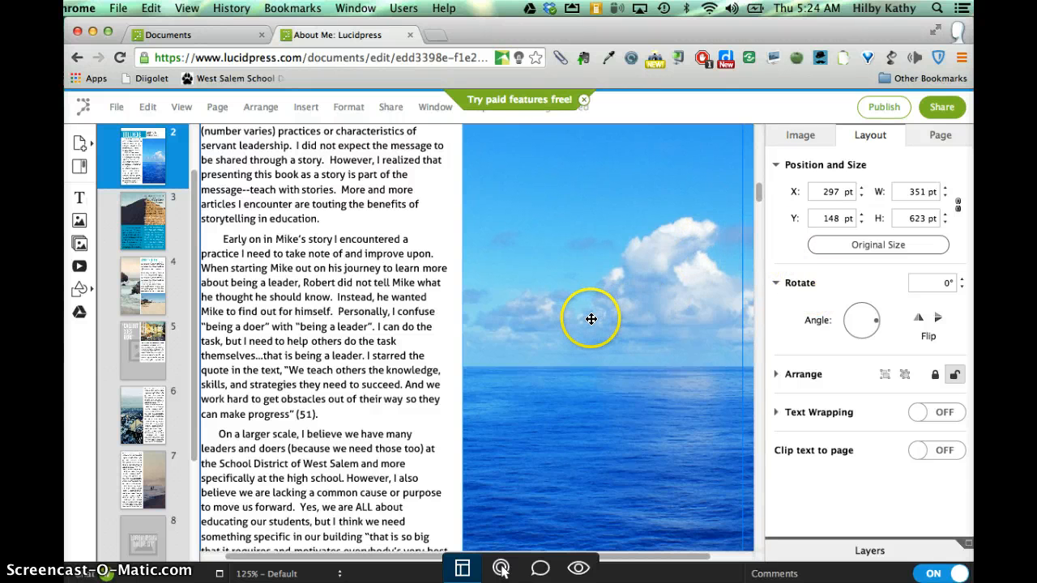
pyautogui.click(501, 570)
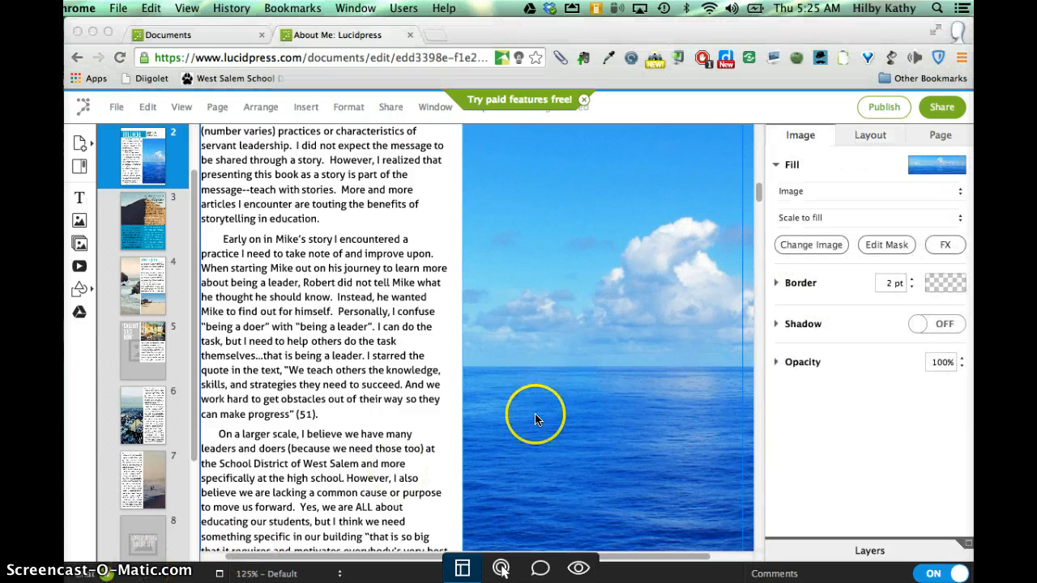
pyautogui.scroll(4, 572, 397)
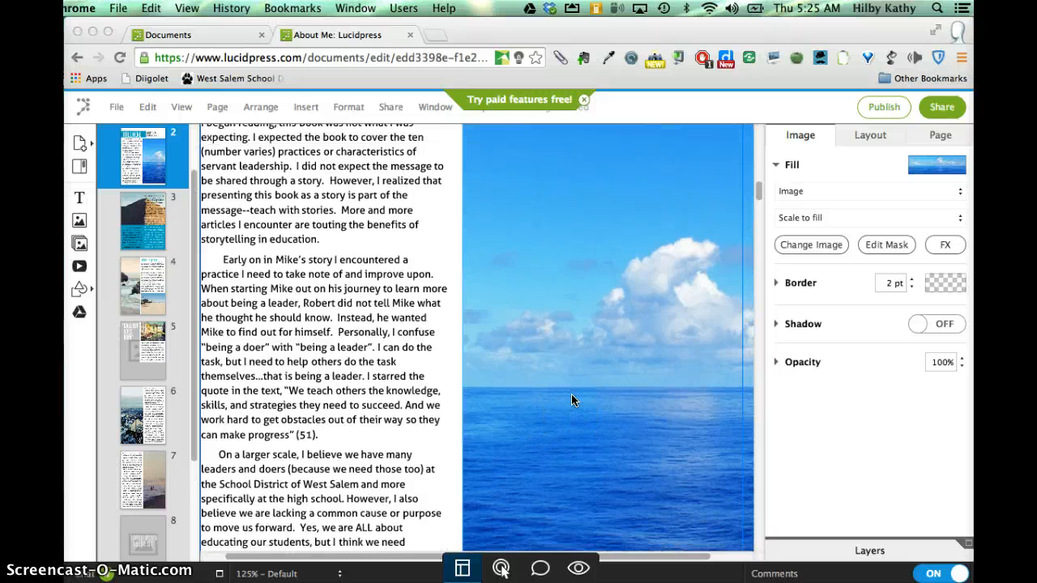
pyautogui.click(774, 166)
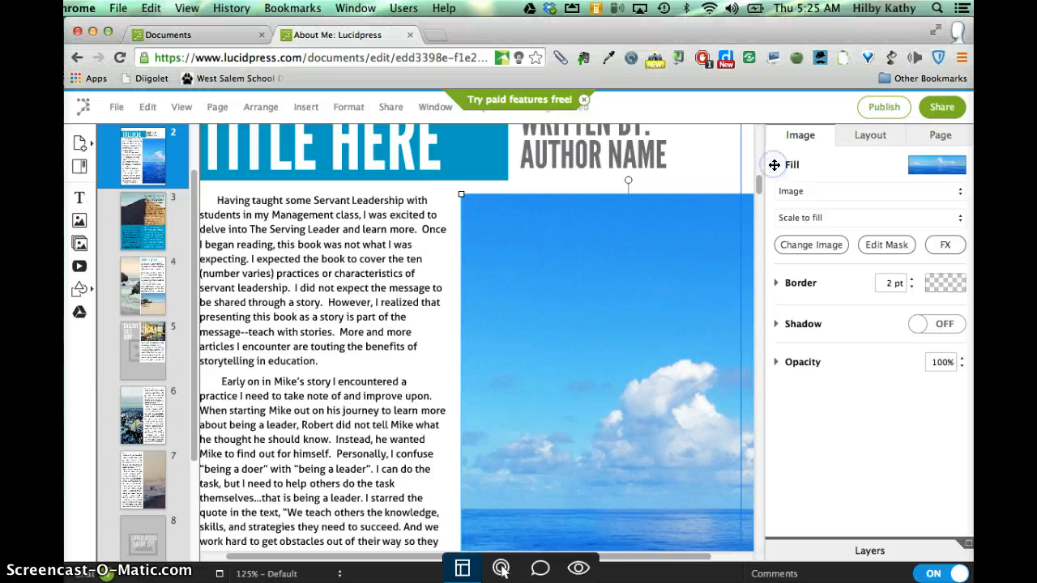
pyautogui.click(776, 166)
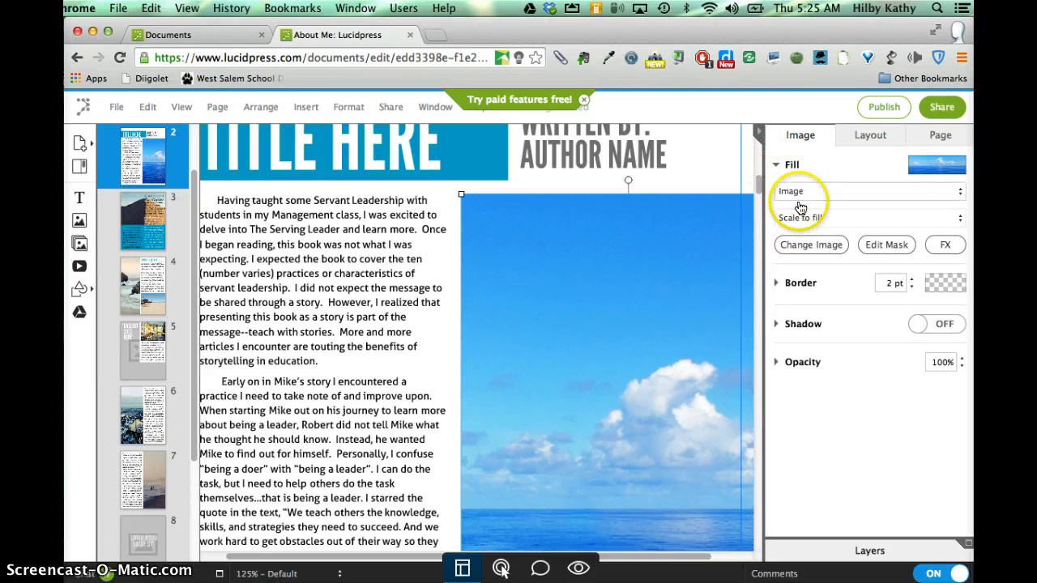
# Edit the ocean picture's mask by shifting the image within its frame to about X 26 pt, Y 115 pt, and complete the crop.
pyautogui.click(811, 245)
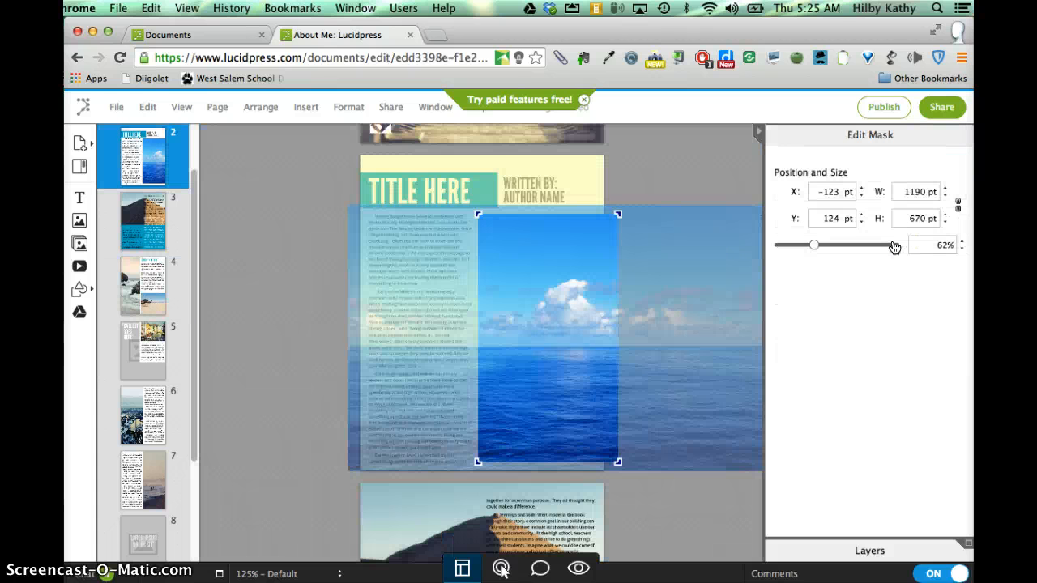
pyautogui.click(560, 304)
pyautogui.moveTo(561, 304); pyautogui.dragTo(586, 305)
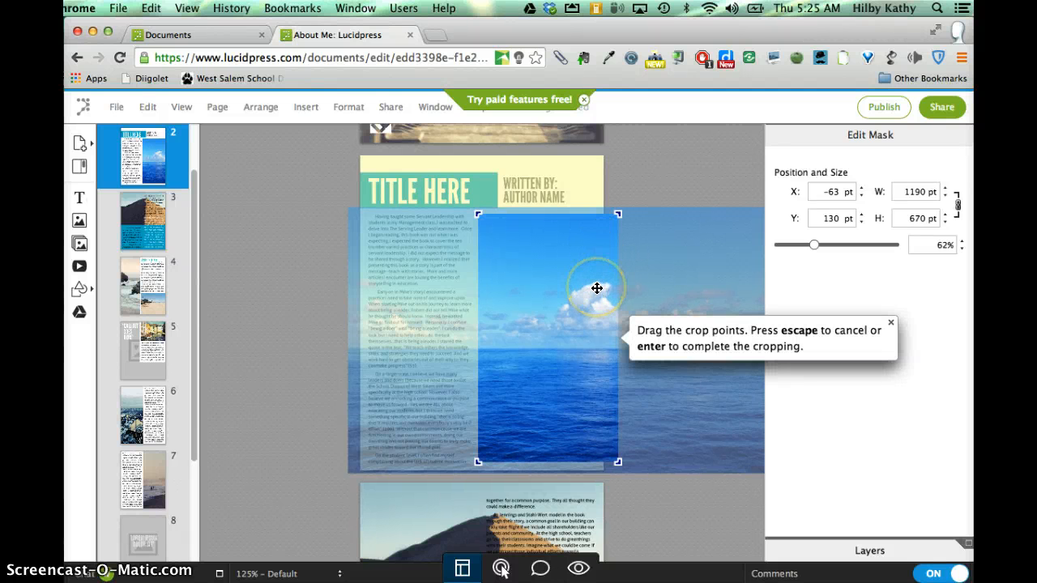
pyautogui.moveTo(579, 294); pyautogui.dragTo(616, 290)
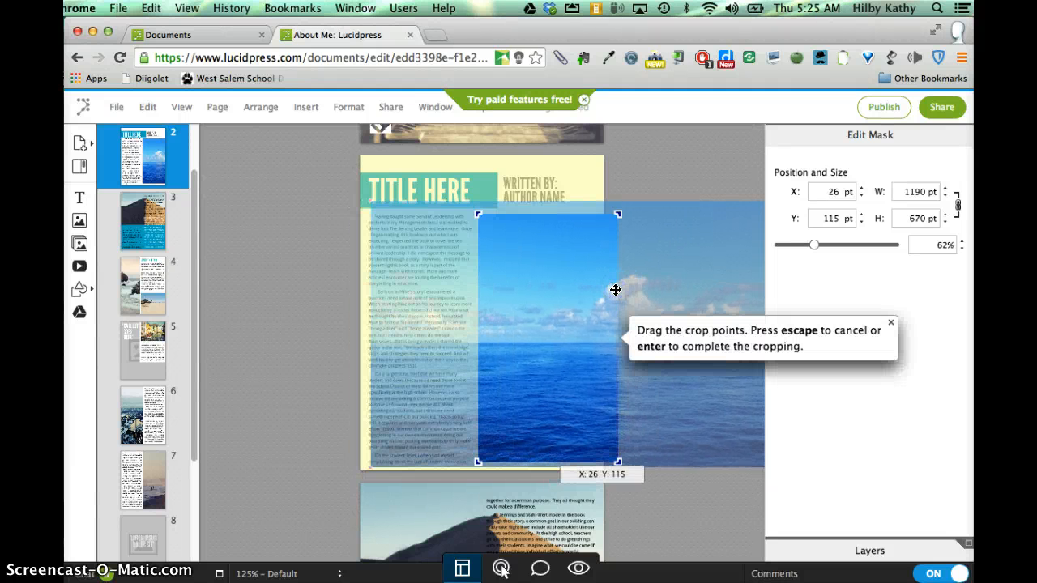
pyautogui.press('Return')
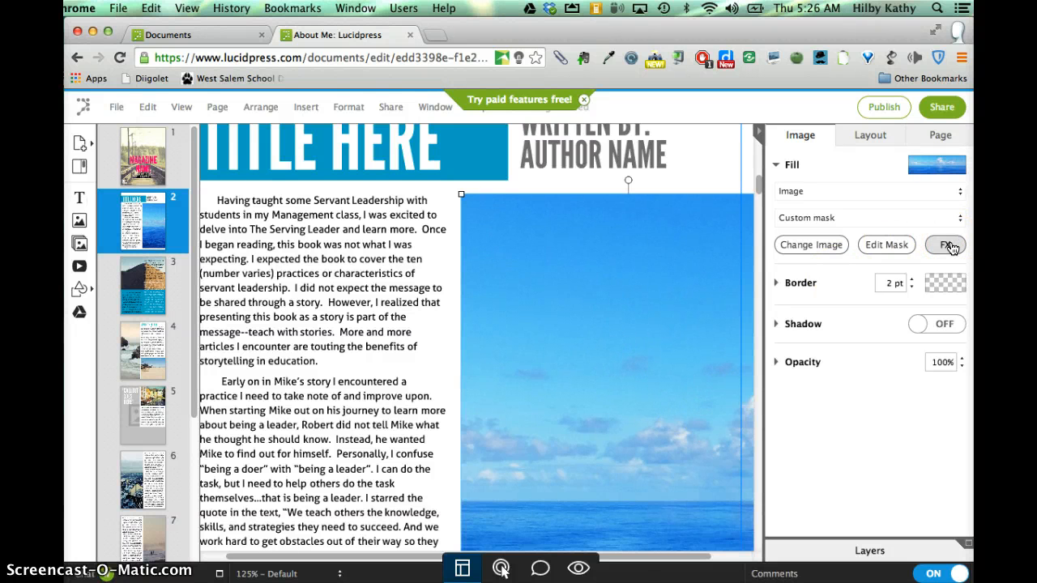
# Try a saturation of -100 in the ocean picture's image effects, reset it to about zero, try the brightness adjustment, and discard the changes.
pyautogui.click(948, 246)
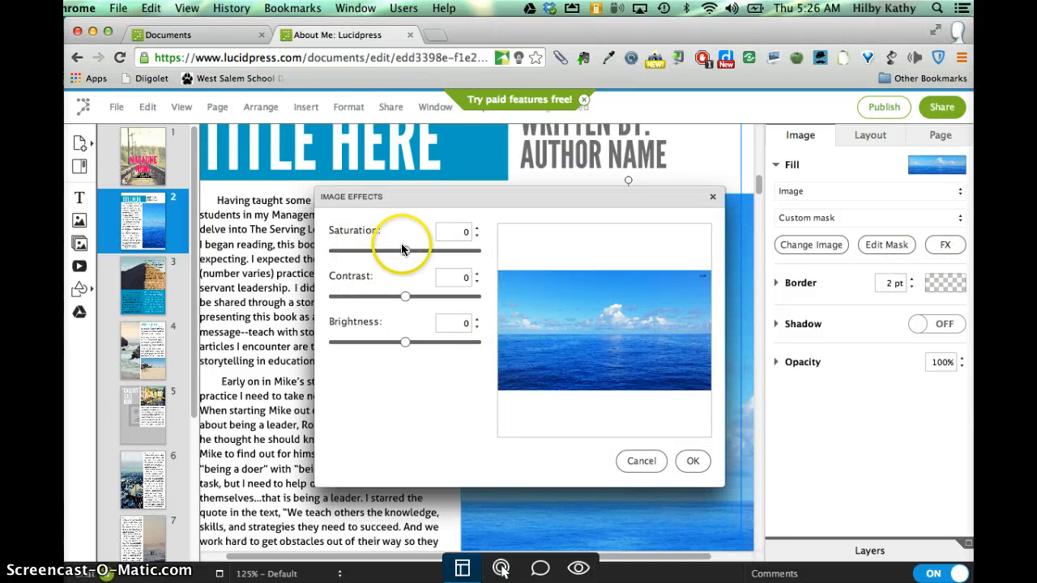
pyautogui.moveTo(406, 254); pyautogui.dragTo(318, 259)
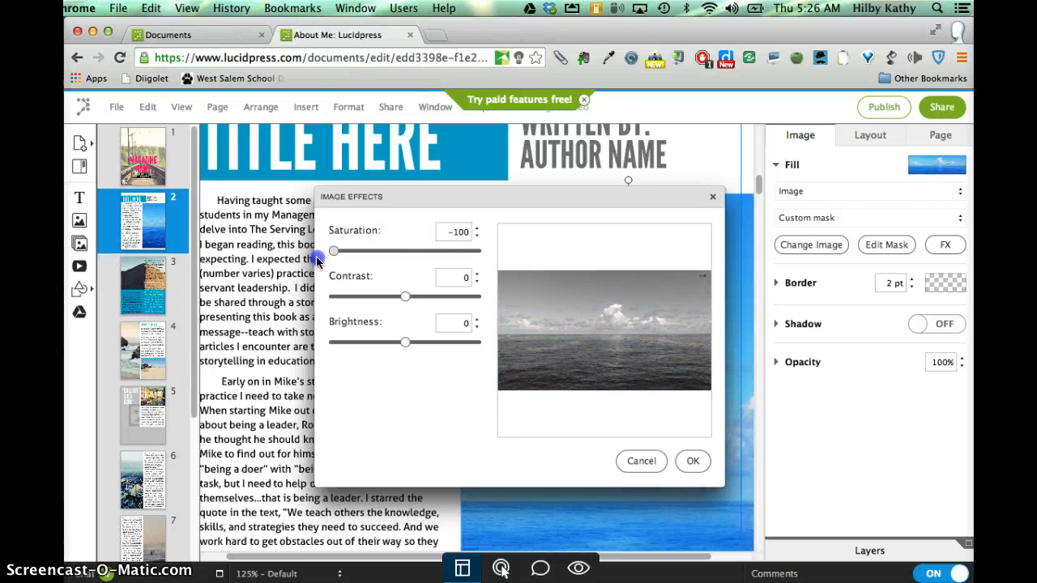
pyautogui.moveTo(318, 259); pyautogui.dragTo(405, 248)
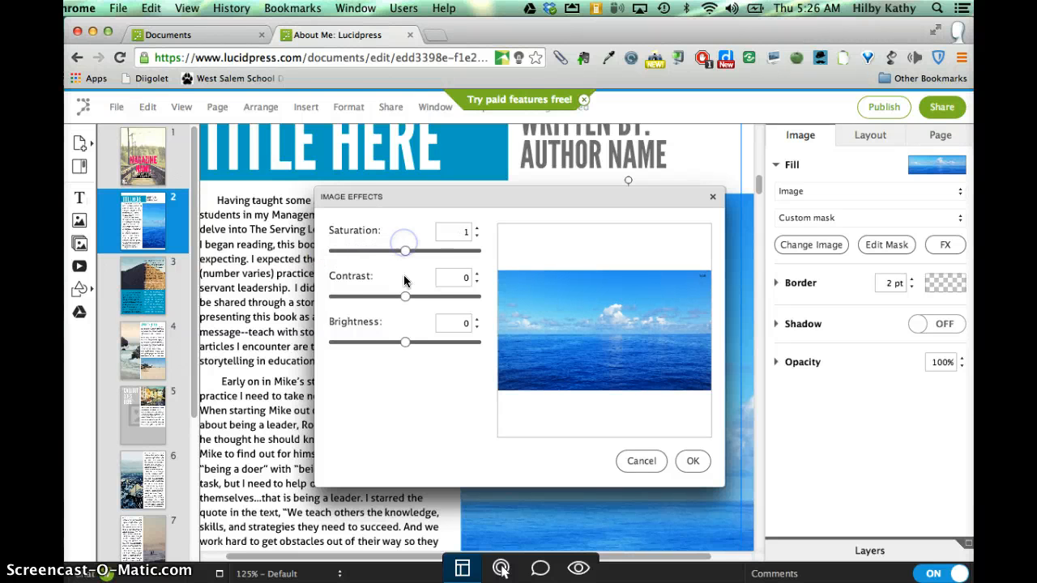
pyautogui.moveTo(406, 340)
pyautogui.mouseDown()
pyautogui.moveTo(430, 339)
pyautogui.moveTo(403, 346)
pyautogui.mouseUp()
pyautogui.click(640, 460)
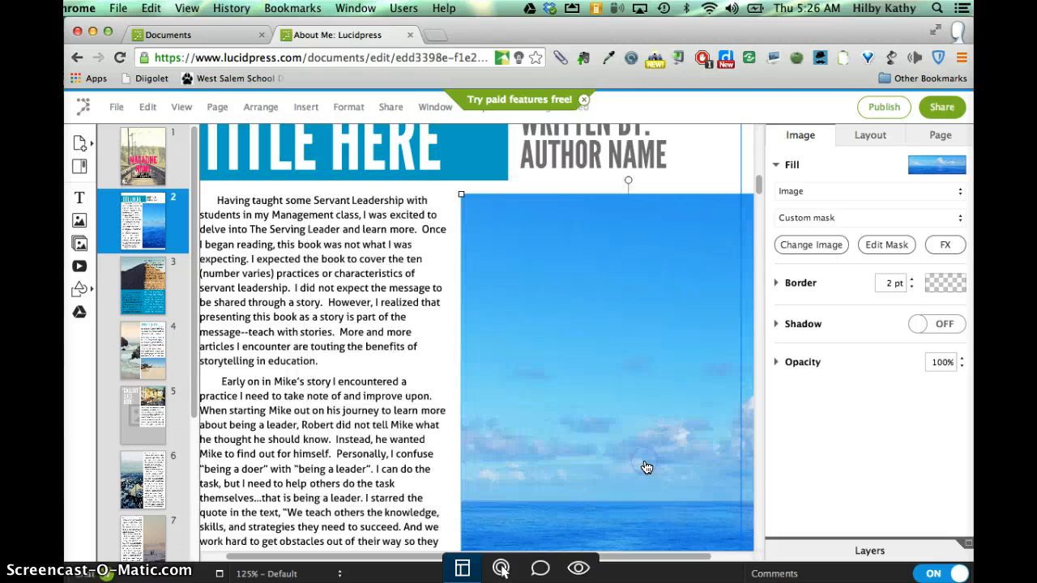